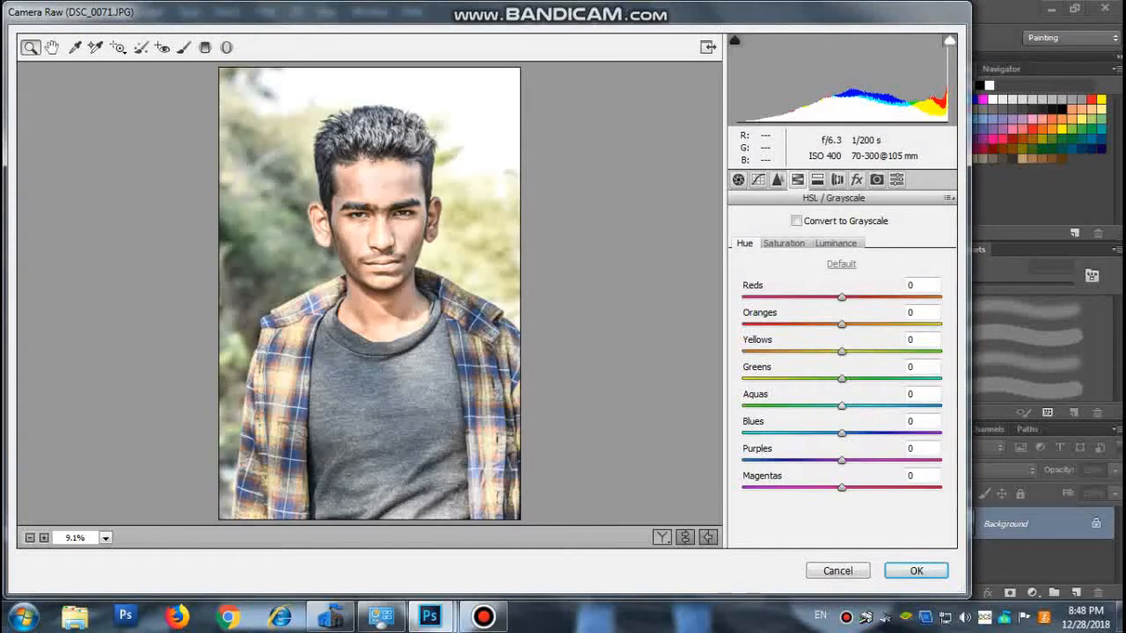
Adjust the Greens in HSL to hue +93, saturation +100 and luminance -39, and apply the Camera Raw changes.
drag(842, 378, 935, 379)
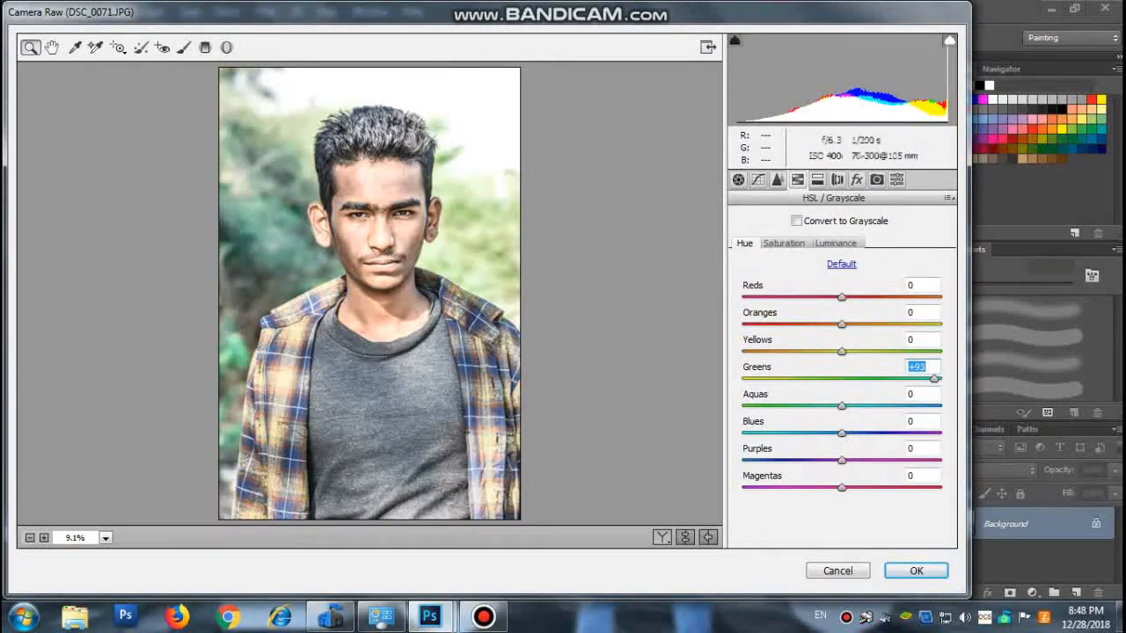
click(784, 244)
drag(842, 378, 940, 378)
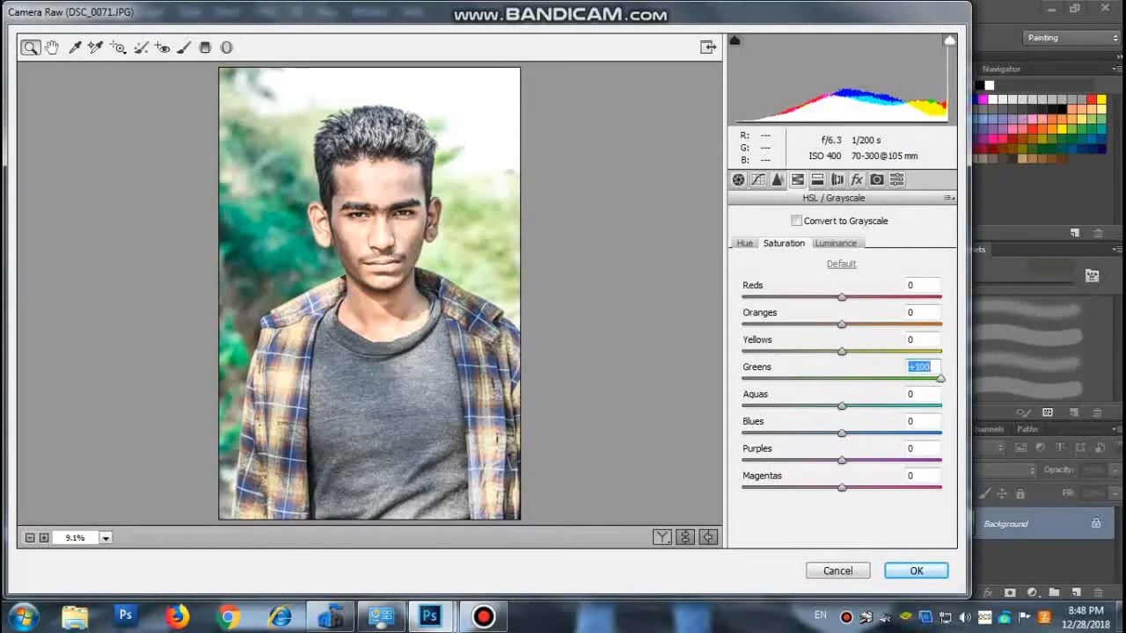
click(835, 243)
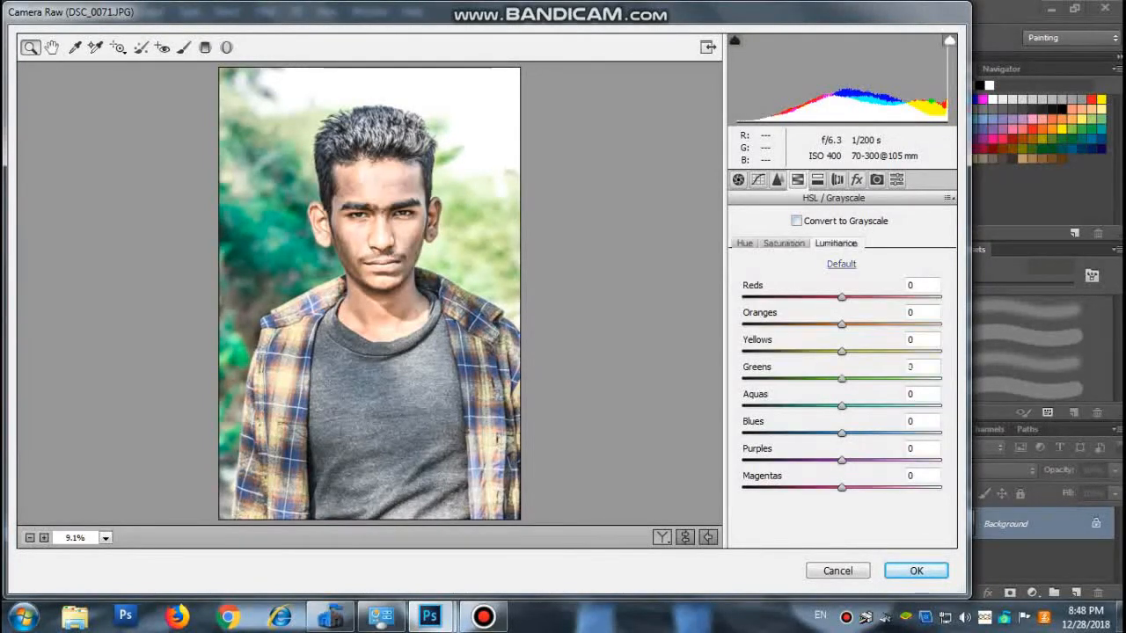
drag(841, 378, 802, 379)
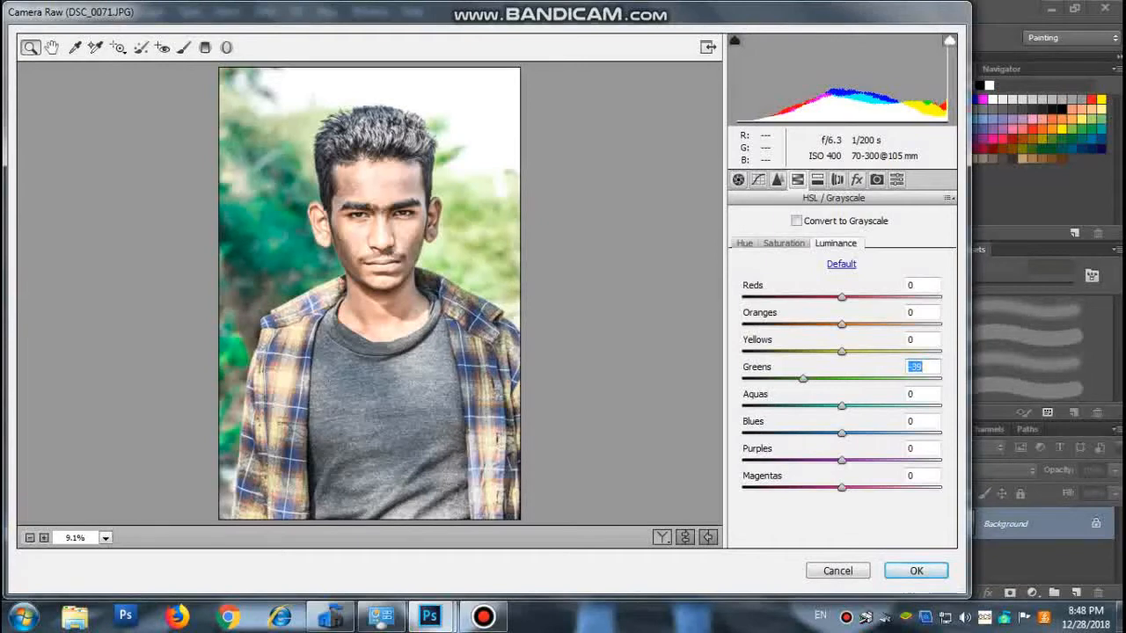
key(Return)
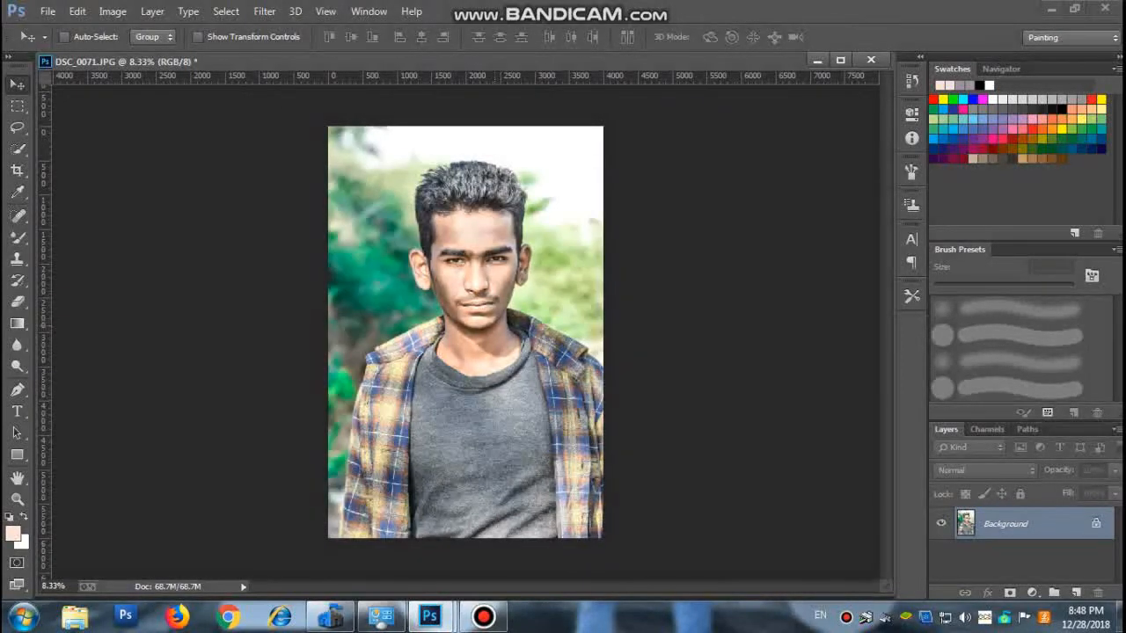
Examine the skin of the man's face up close to find the areas that need retouching.
key(z)
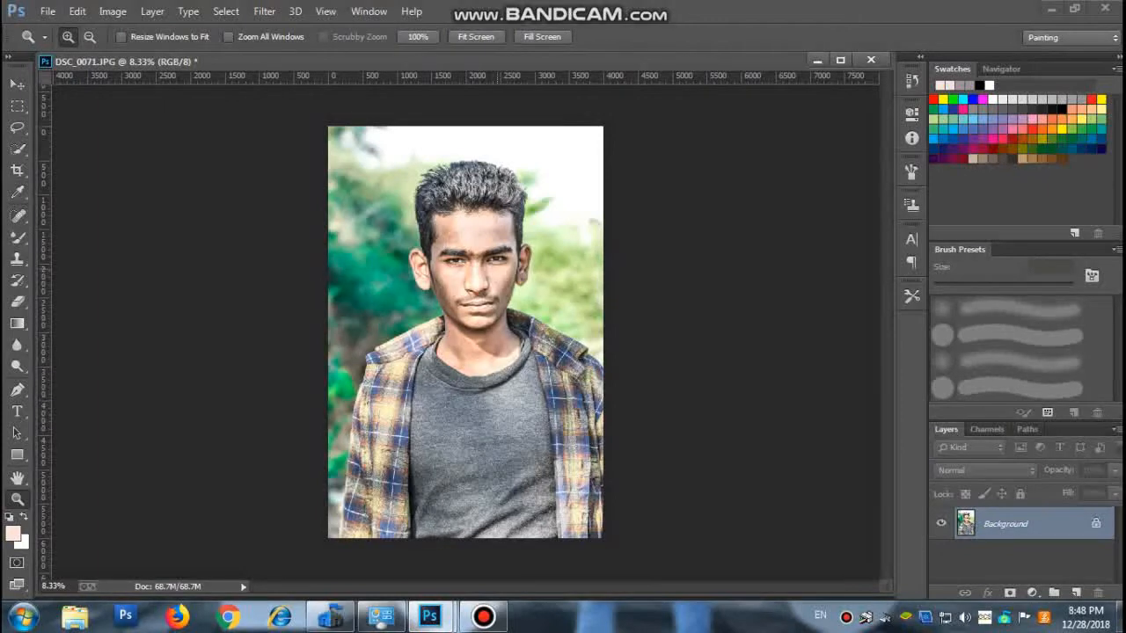
drag(480, 261, 508, 279)
click(501, 295)
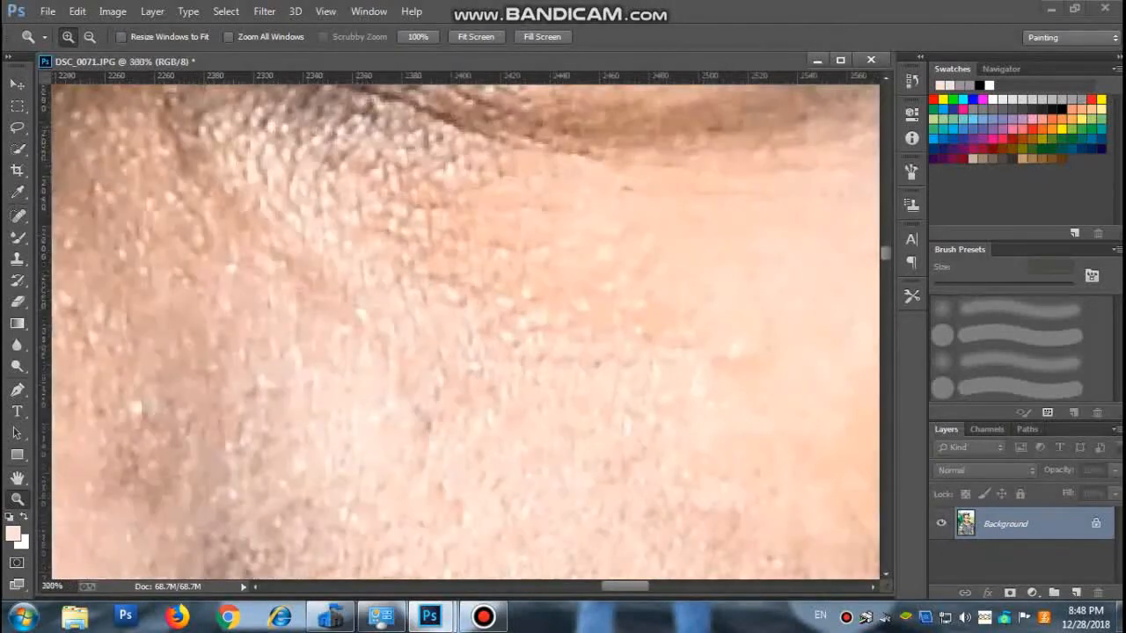
click(89, 37)
click(345, 188)
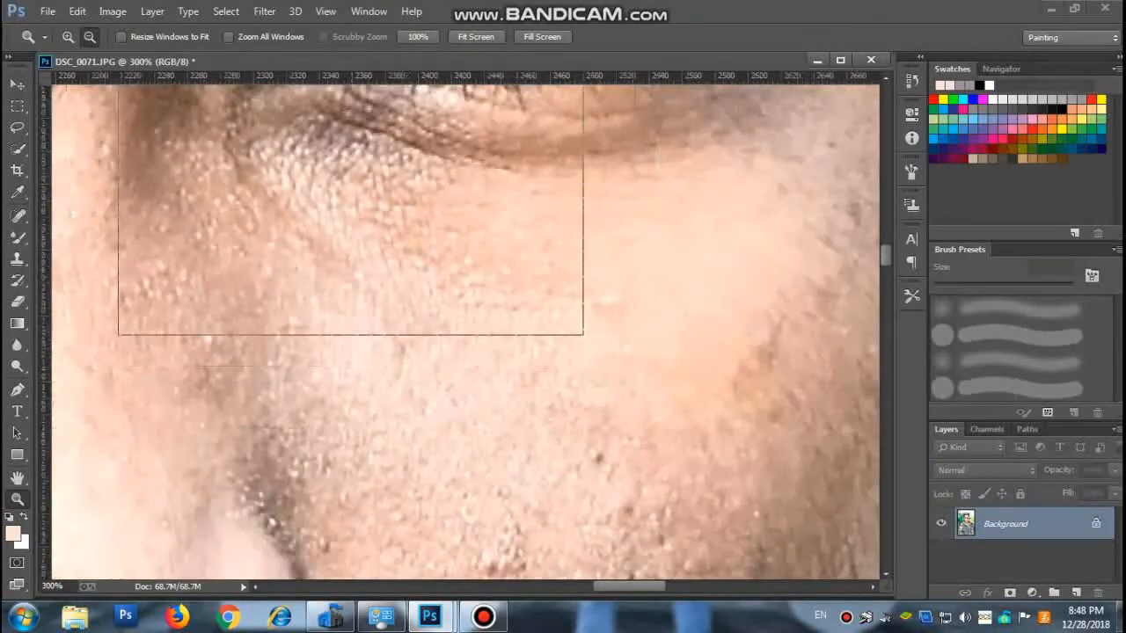
click(345, 188)
click(344, 188)
click(345, 188)
click(344, 188)
click(344, 188)
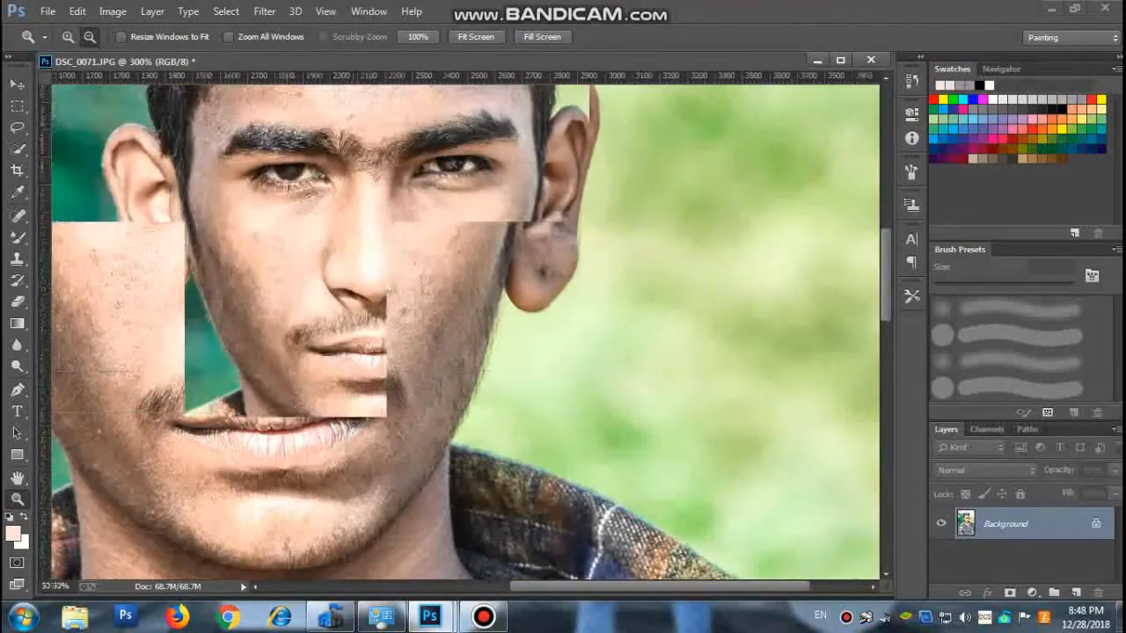
click(345, 189)
scroll(345, 189, up, 3)
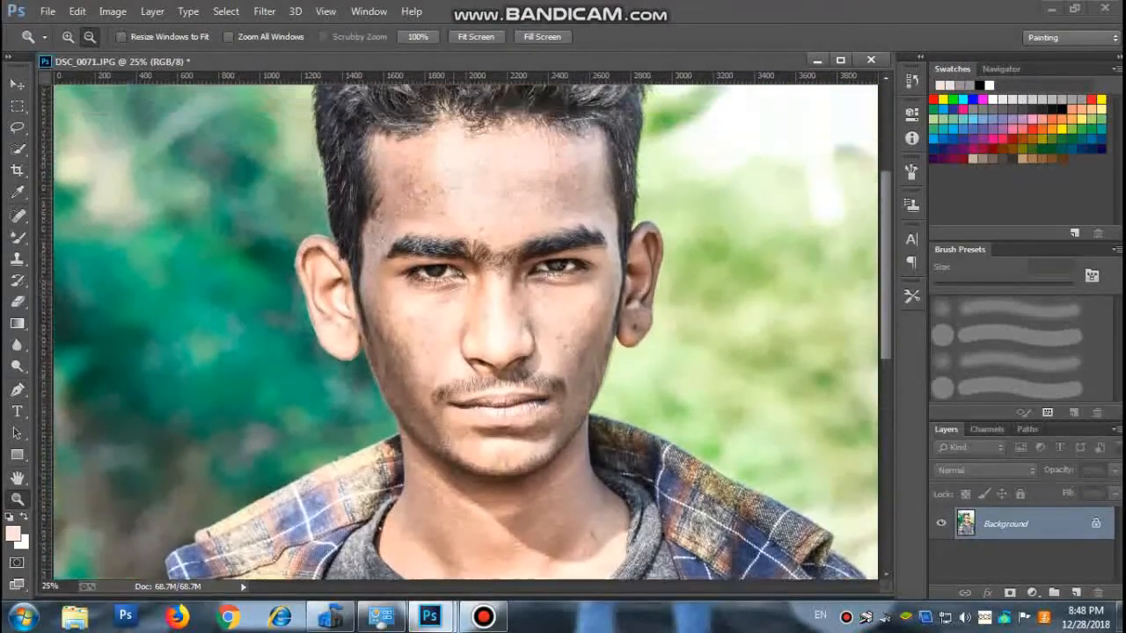
scroll(345, 188, up, 2)
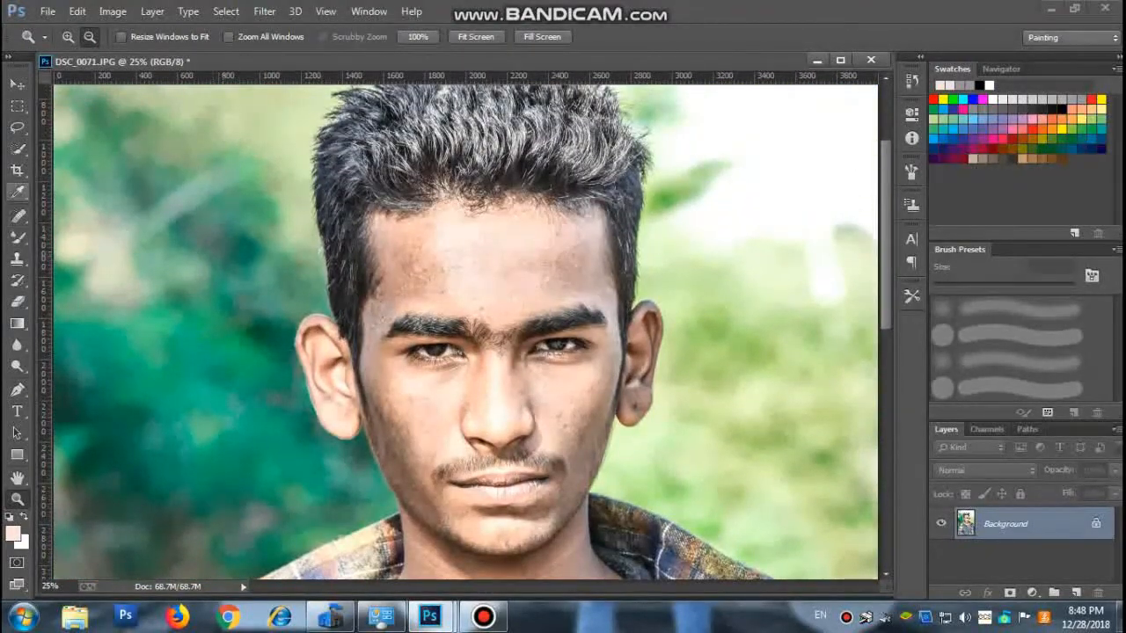
Heal the cheek spot and the blemishes on the forehead with the content-aware Spot Healing Brush.
click(18, 215)
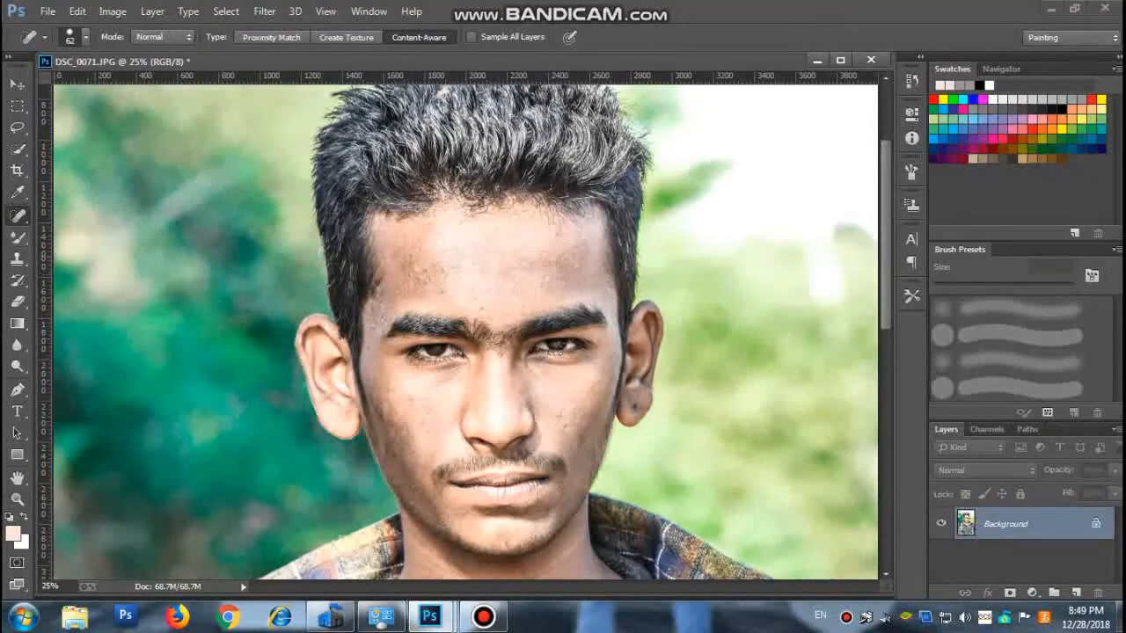
right_click(18, 215)
click(109, 213)
click(562, 415)
click(444, 270)
click(415, 275)
click(418, 266)
click(426, 279)
click(418, 292)
click(18, 500)
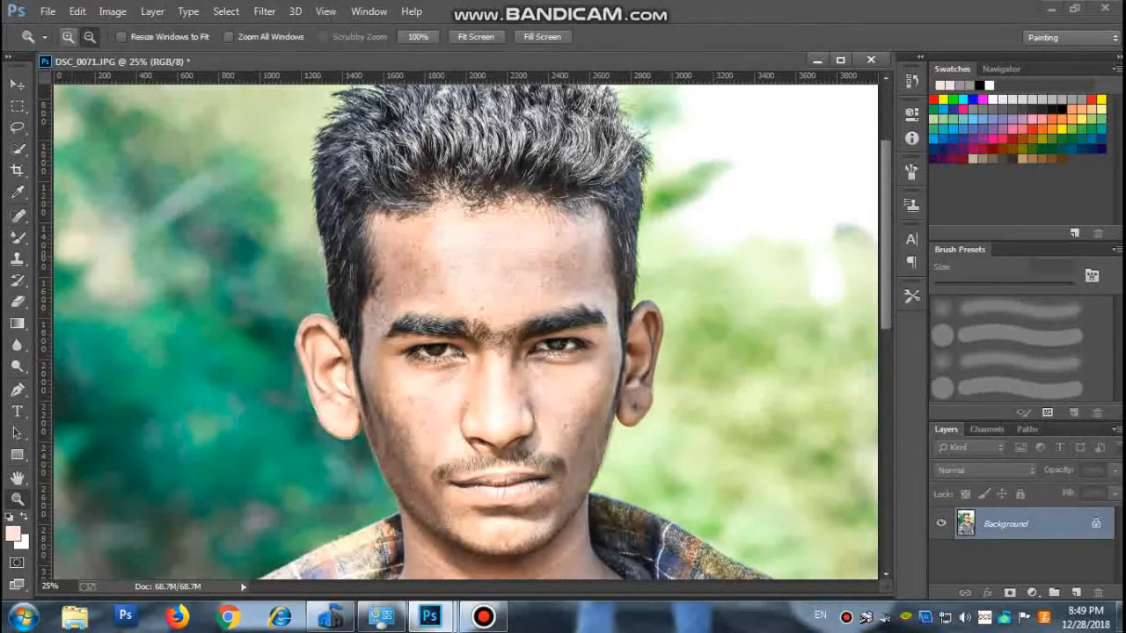
click(67, 37)
click(408, 299)
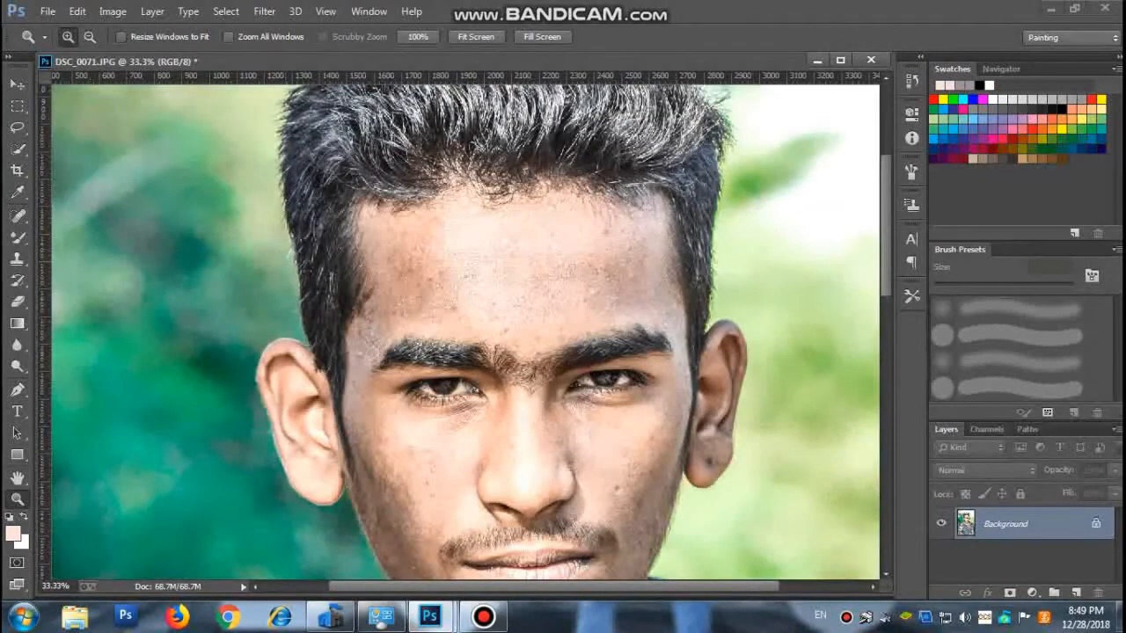
key(b)
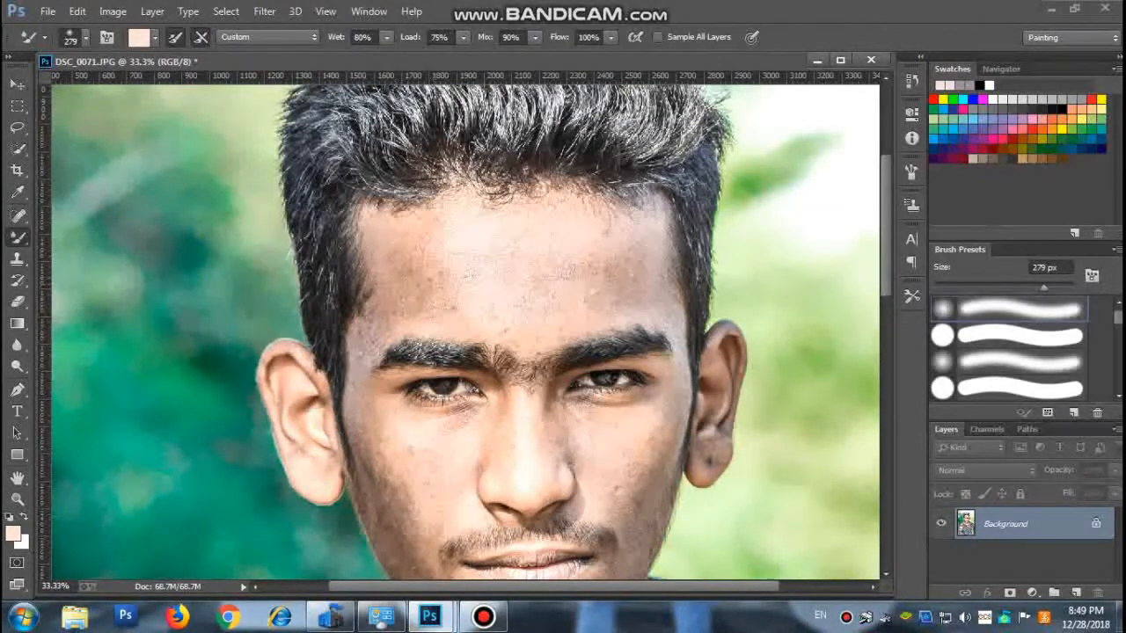
click(85, 37)
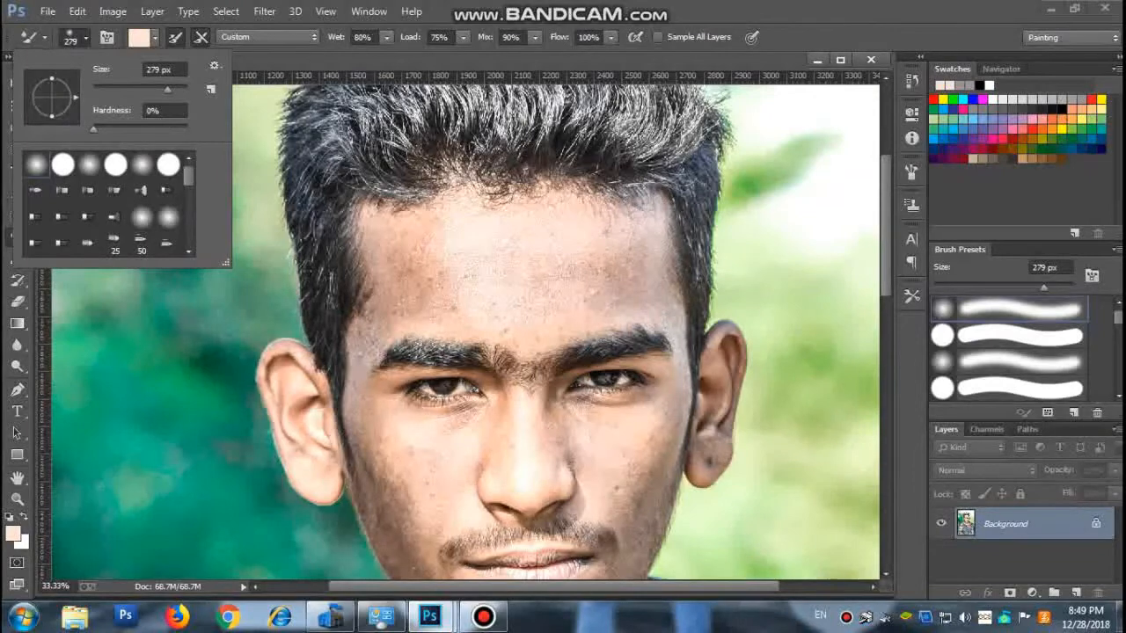
key(Escape)
Set the Spot Healing Brush size to 50 px.
key(j)
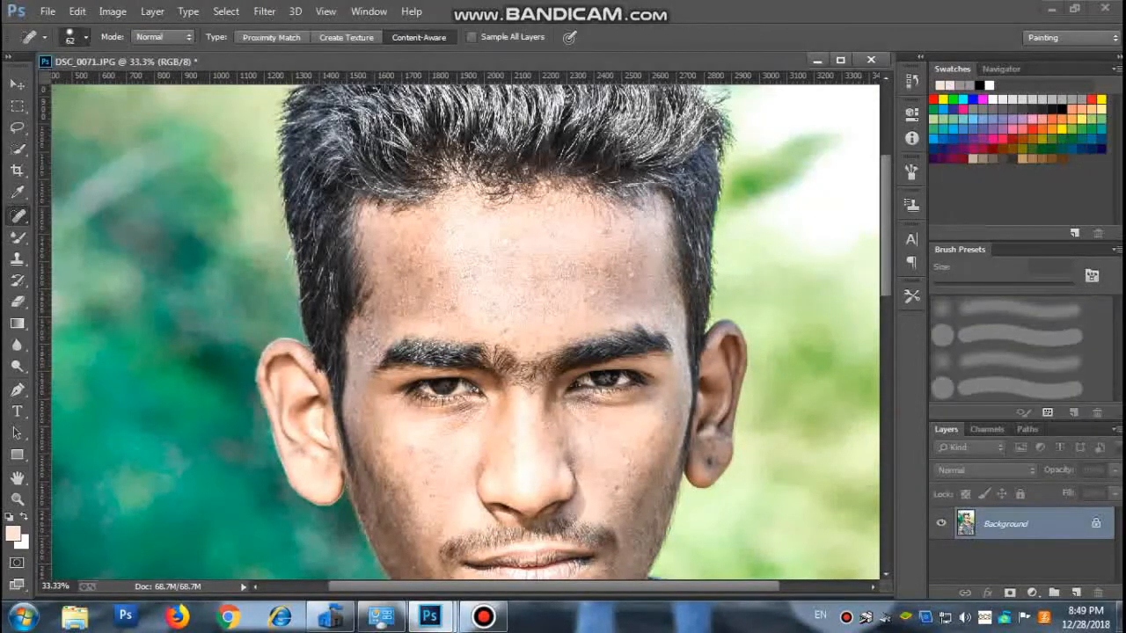
click(85, 37)
text(30)
key(Return)
click(85, 37)
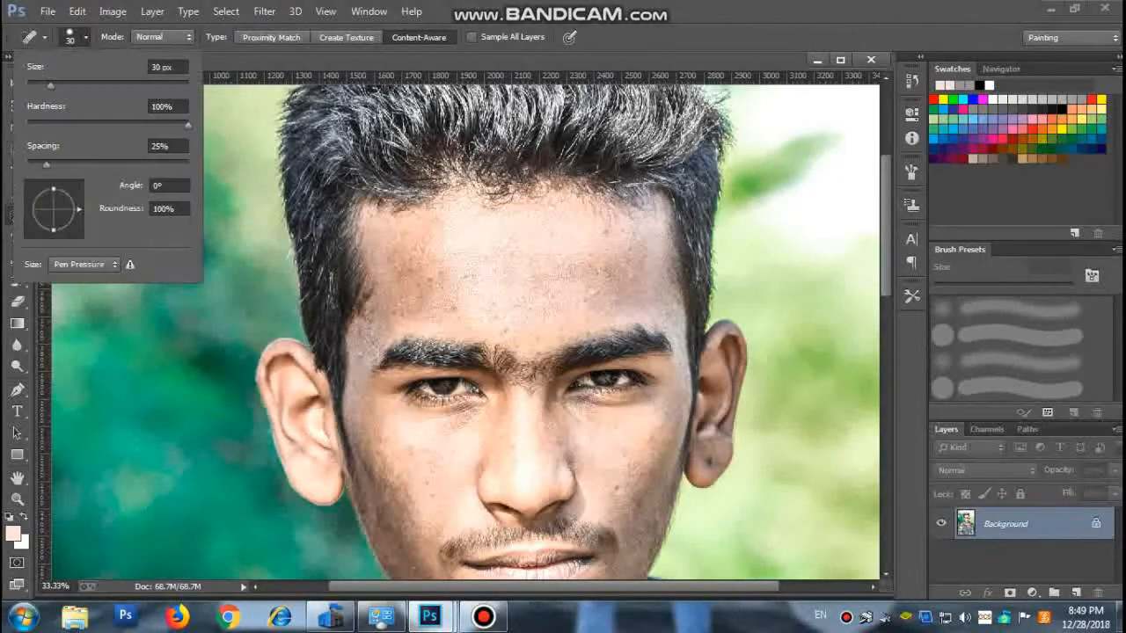
text(50)
key(Return)
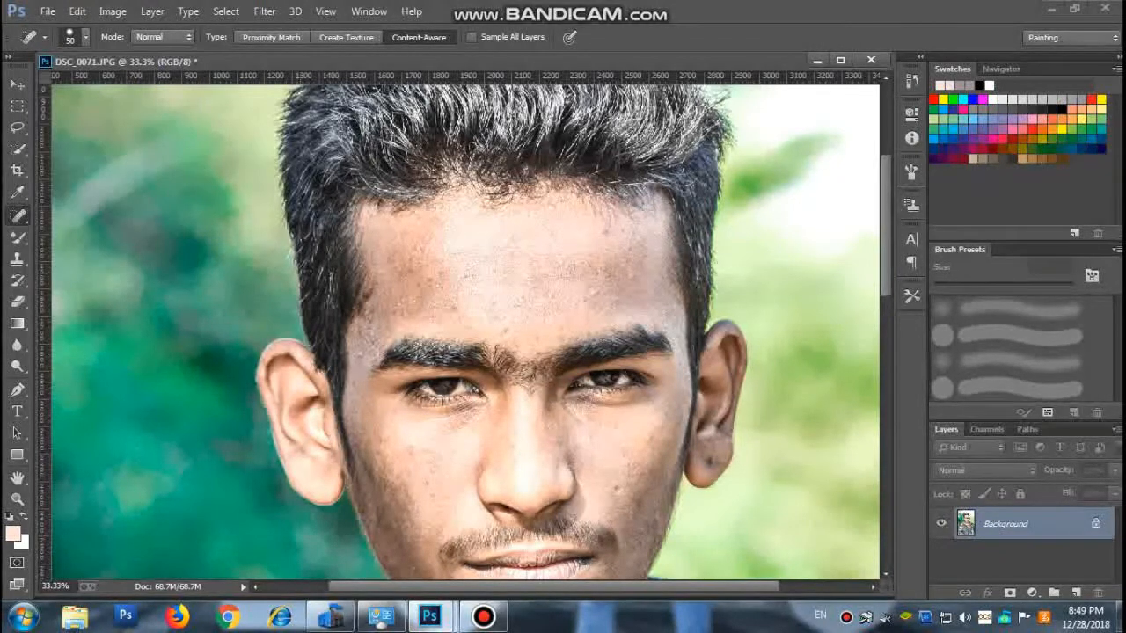
Heal the scattered blemishes across the forehead and the spot on the cheek beside the nose.
click(389, 261)
click(461, 274)
click(631, 274)
click(610, 229)
click(553, 206)
click(593, 295)
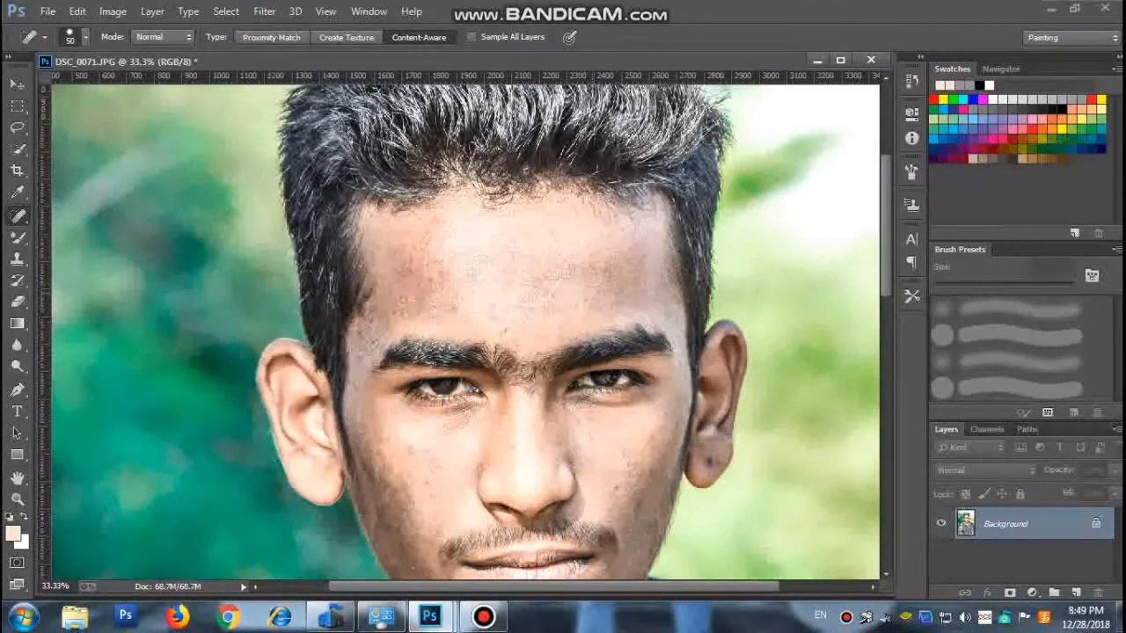
click(586, 299)
click(616, 488)
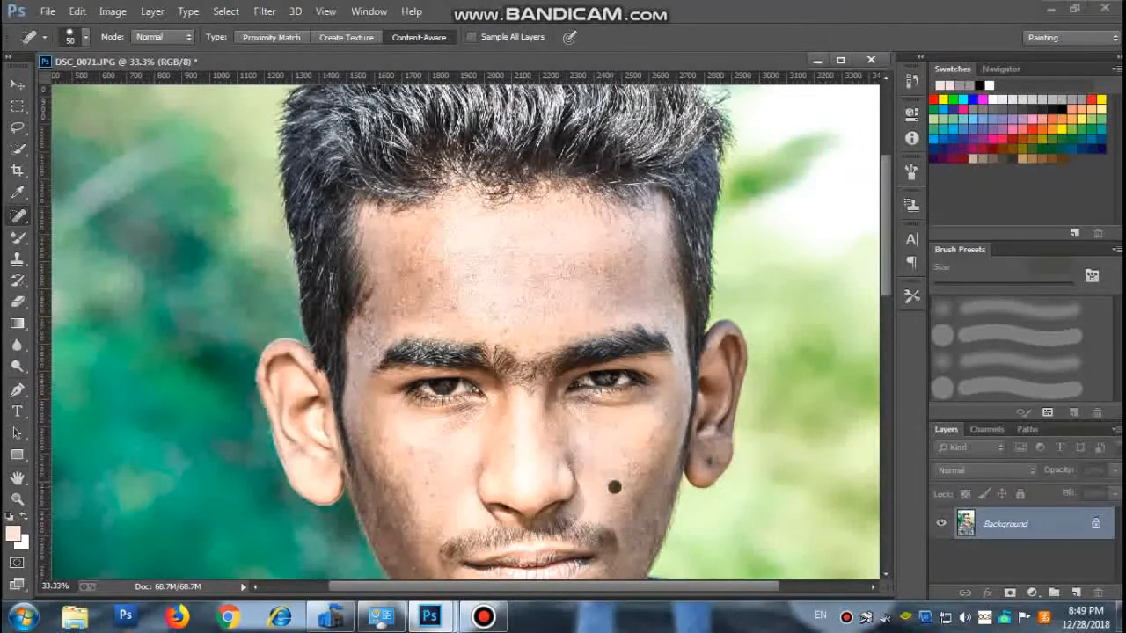
Remove the dark spots from the earlobe with the Spot Healing Brush.
click(712, 459)
click(711, 460)
click(710, 460)
Heal the blemishes at the forehead's centre and above the eyebrow on the darker-background side.
scroll(465, 330, down, 3)
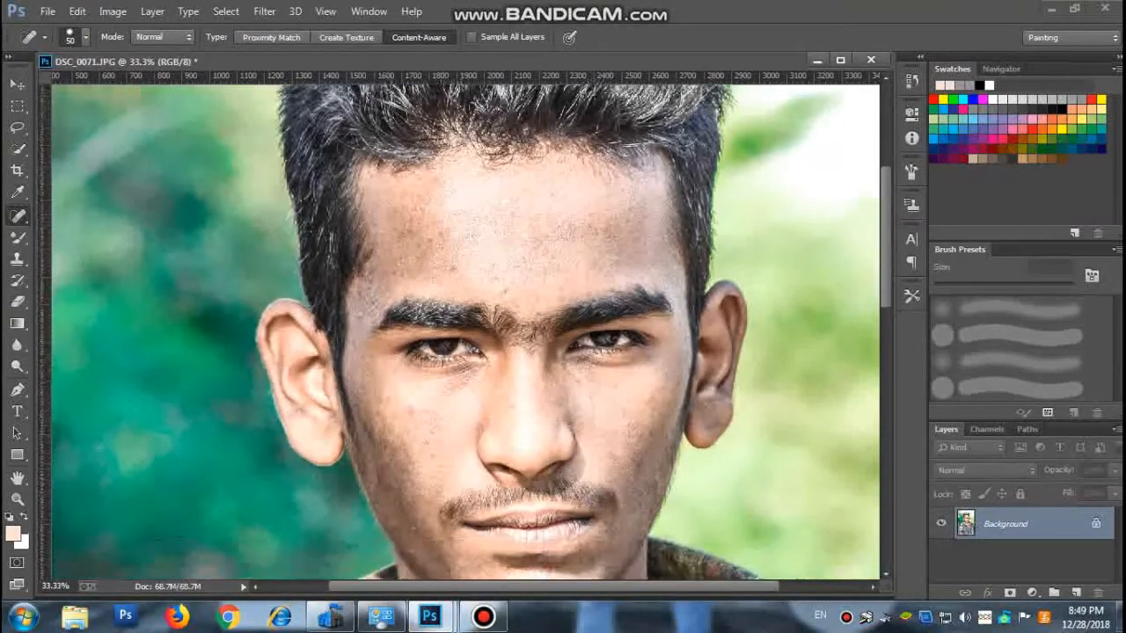
scroll(465, 330, up, 2)
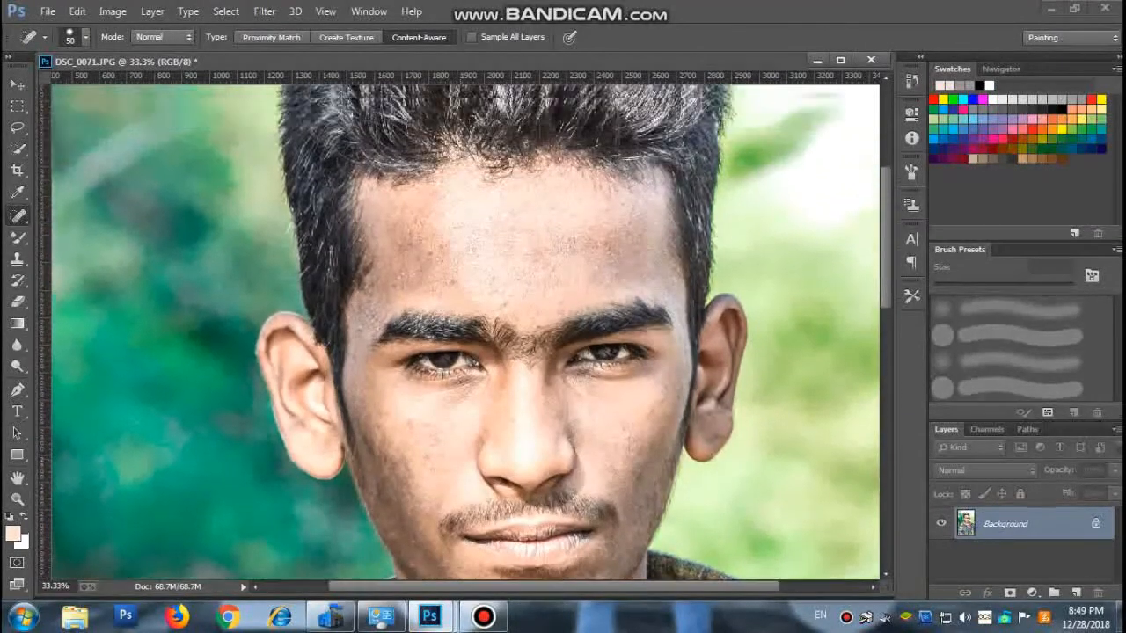
click(506, 217)
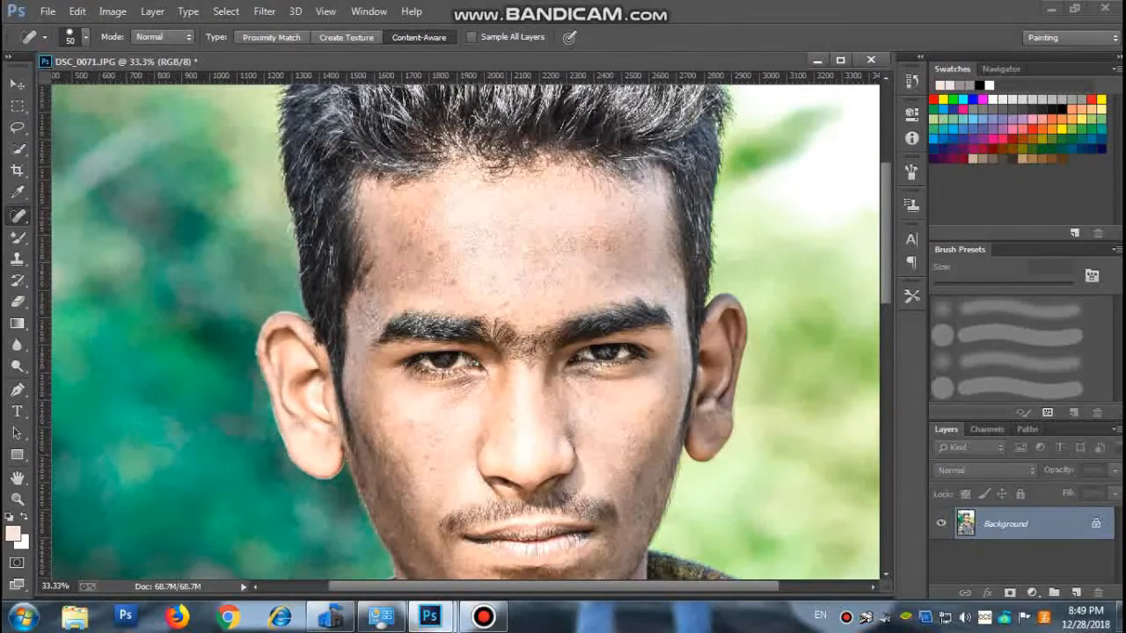
click(455, 283)
click(444, 247)
click(431, 251)
click(400, 286)
click(401, 278)
click(414, 242)
click(405, 241)
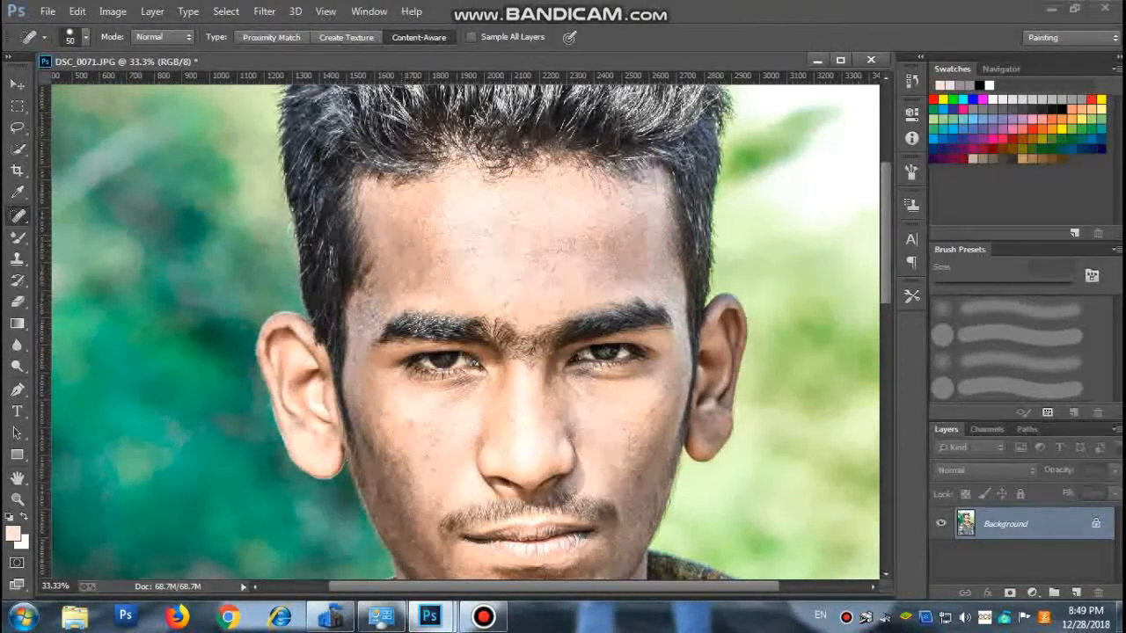
Heal the remaining forehead blemishes on the bright-background side, above the brows, and a spot near the opposite temple.
click(572, 244)
click(562, 248)
click(597, 245)
click(607, 246)
click(588, 230)
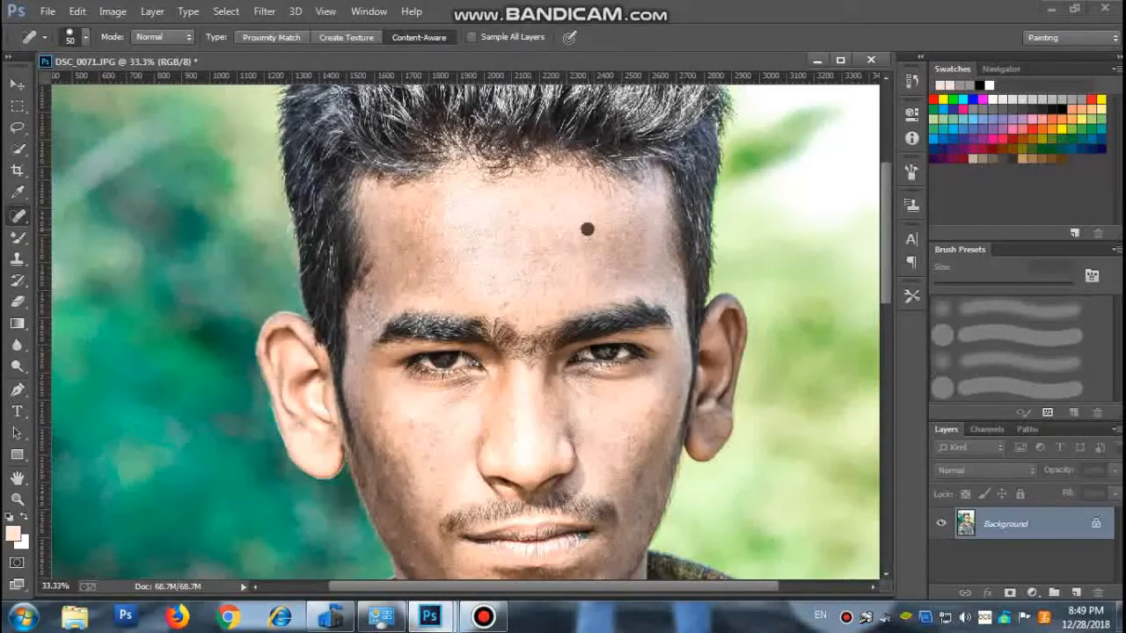
click(617, 268)
click(562, 305)
click(510, 304)
scroll(464, 328, up, 3)
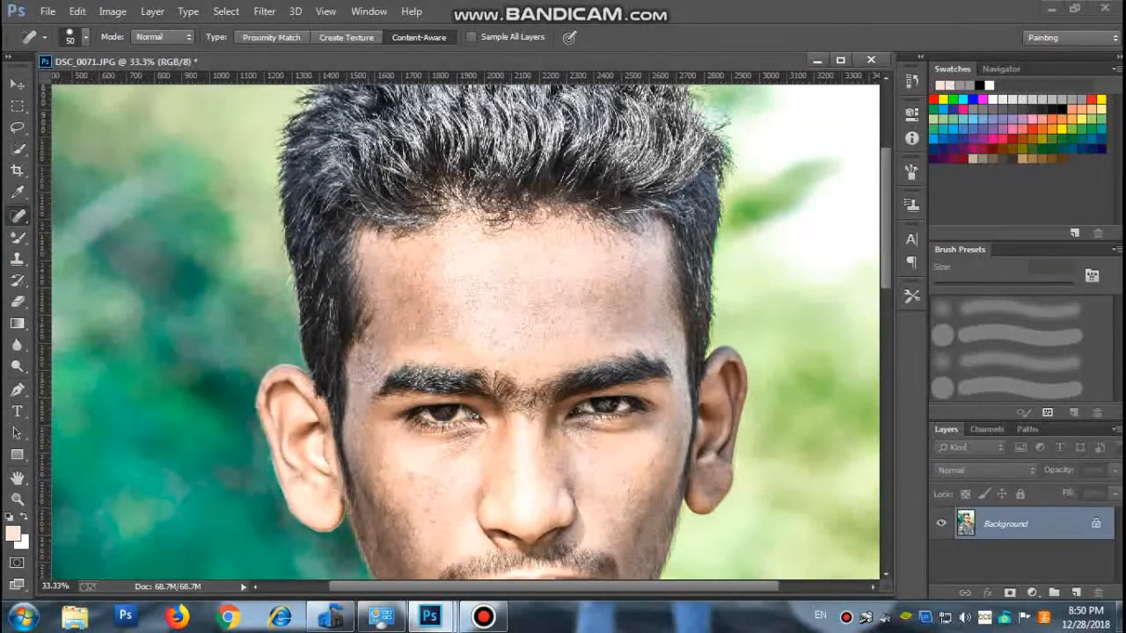
click(359, 377)
Duplicate the Background layer, keeping the default copy name.
click(16, 498)
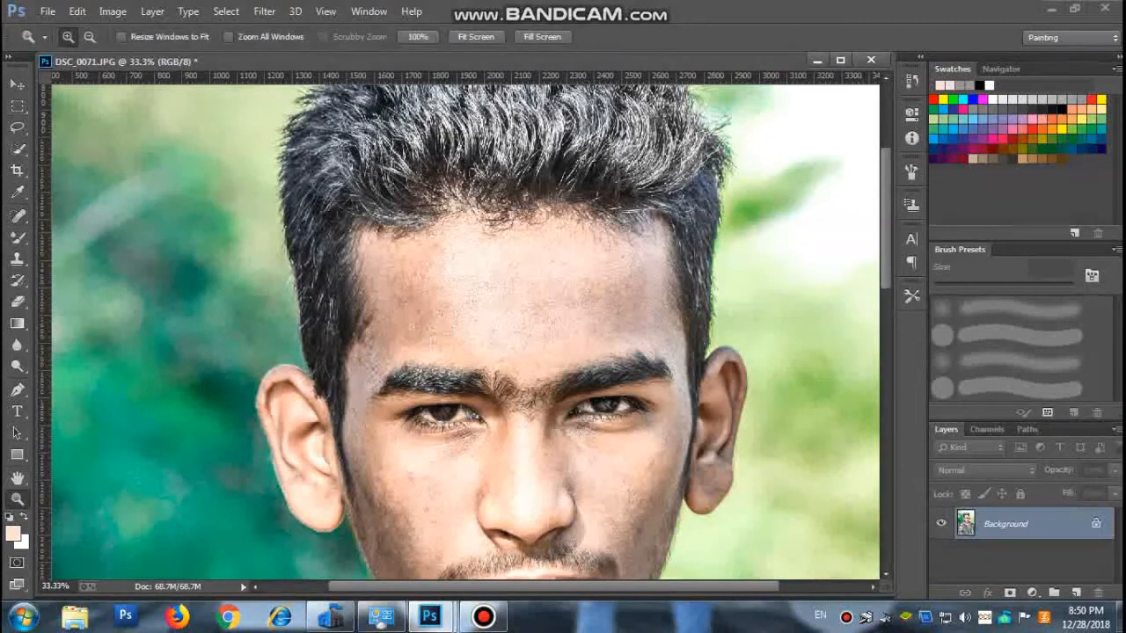
click(90, 37)
click(410, 251)
click(410, 251)
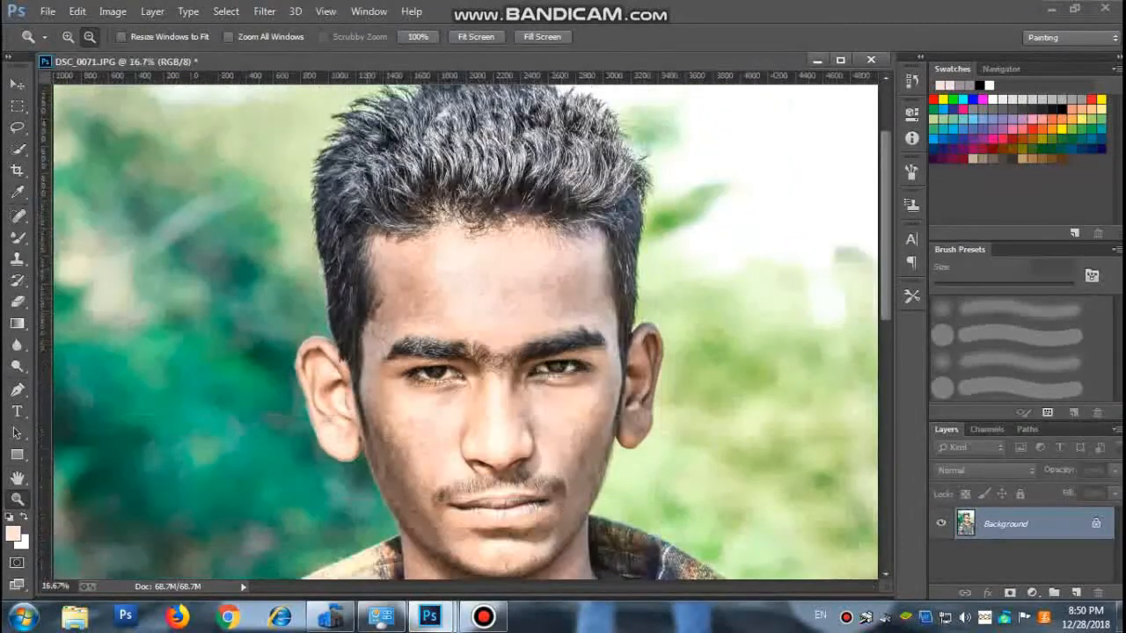
key(b)
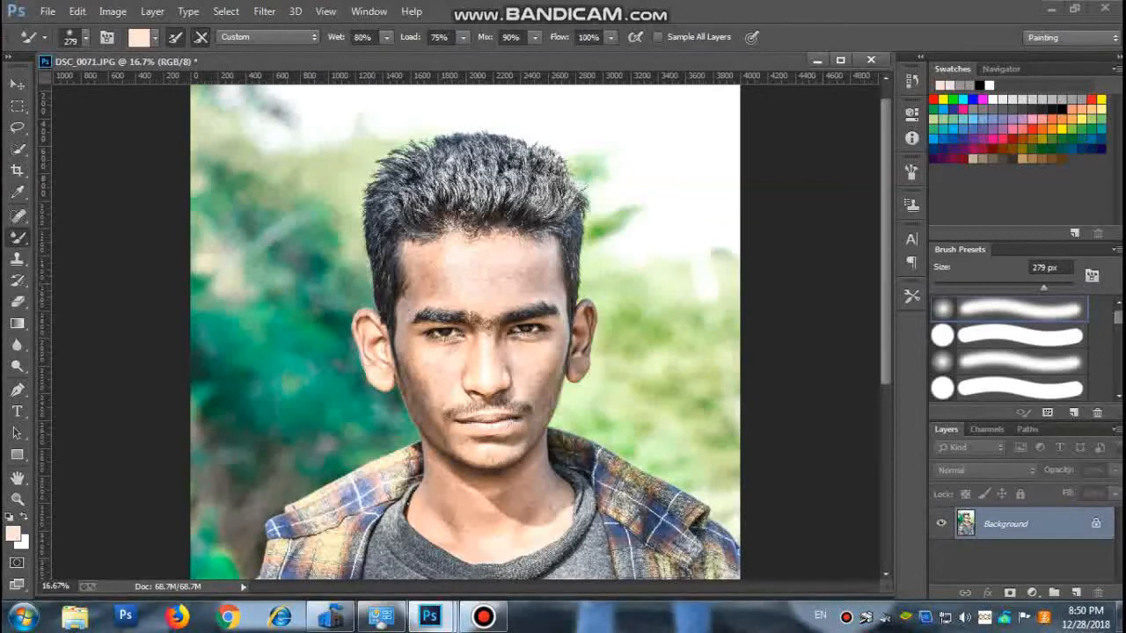
right_click(1012, 525)
click(1011, 364)
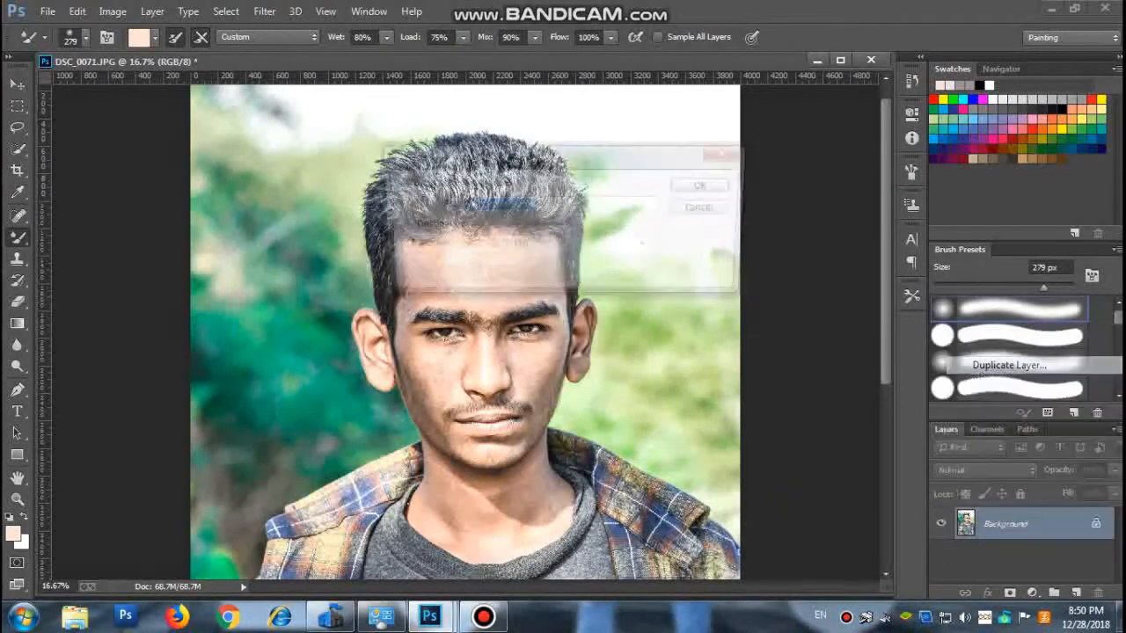
click(709, 184)
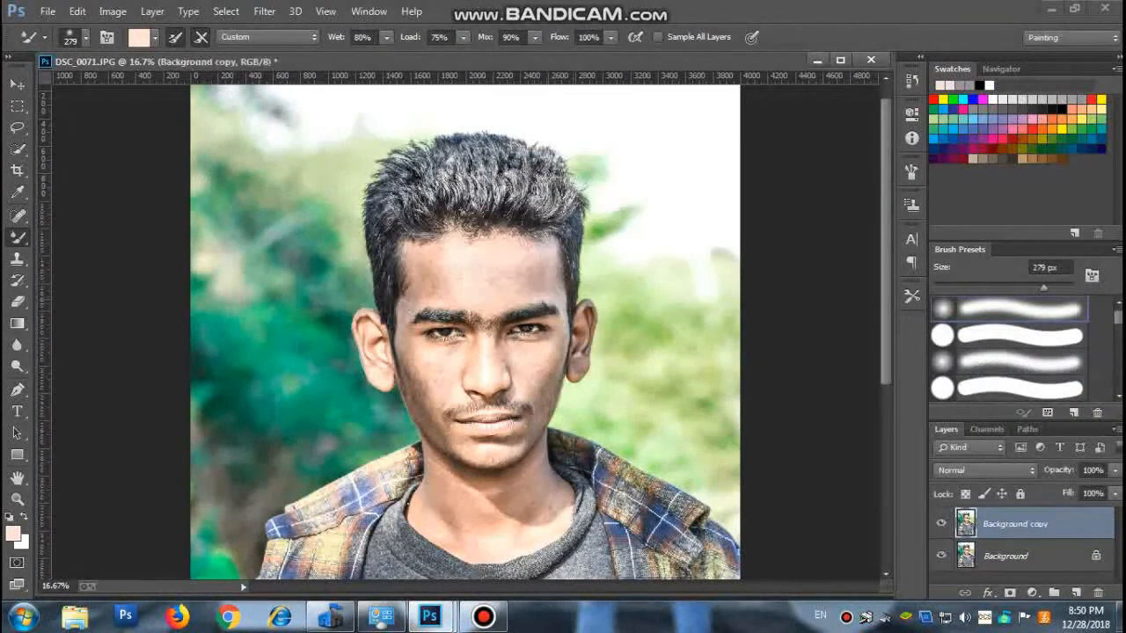
Smooth the forehead skin on the duplicated layer with the 279 px Mixer Brush.
mouse_move(443, 275)
mouse_down()
mouse_move(426, 269)
mouse_move(435, 286)
mouse_move(459, 293)
mouse_up()
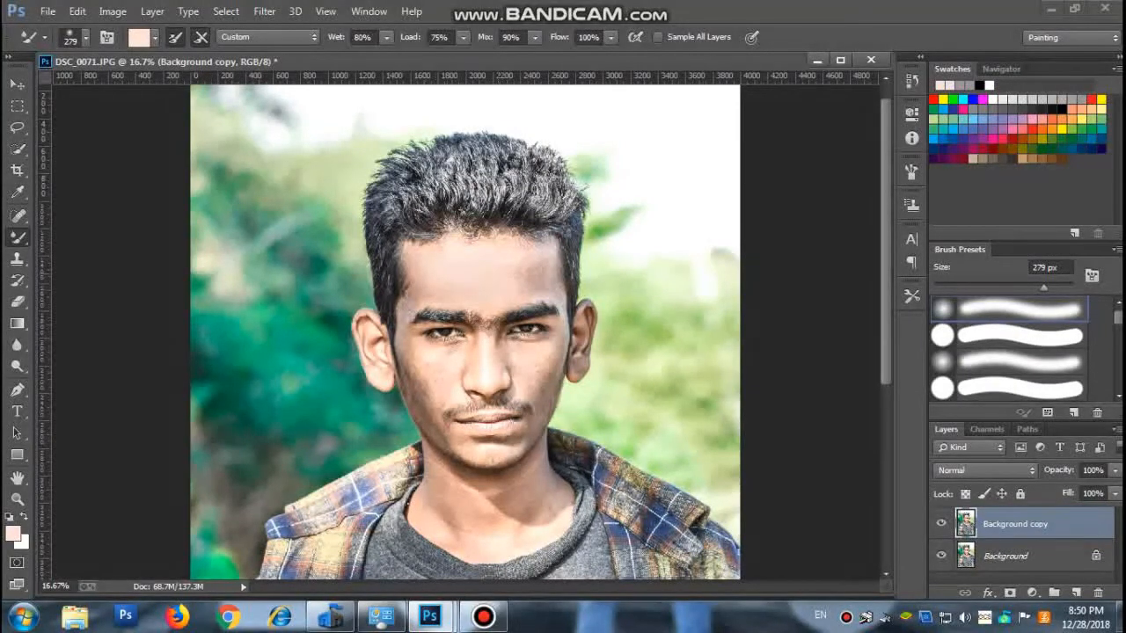
drag(535, 267, 523, 274)
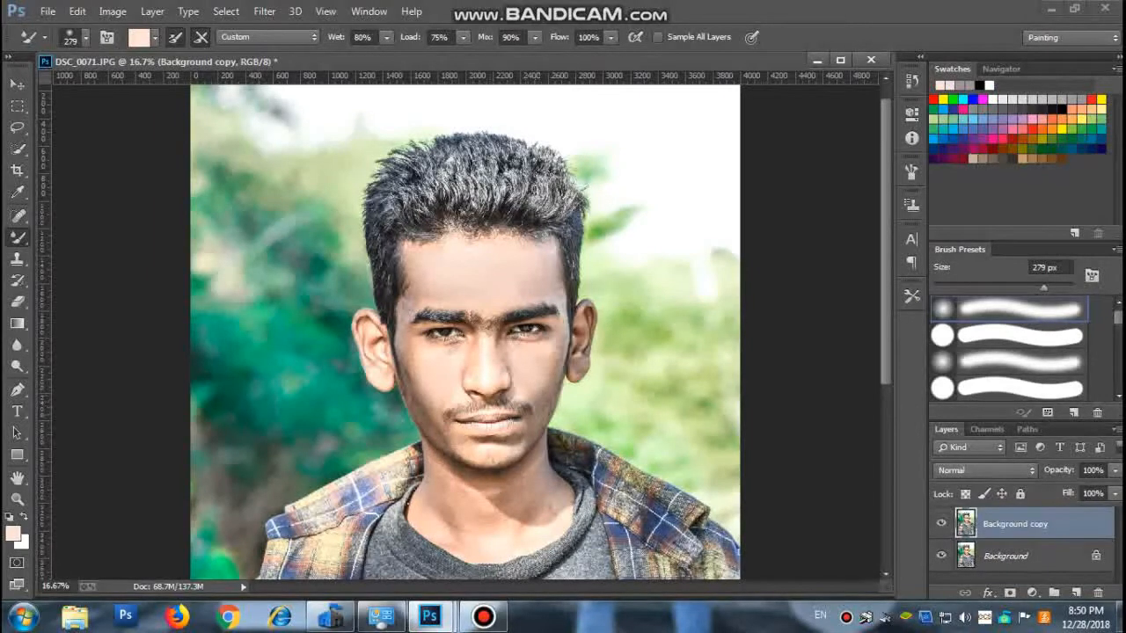
key(z)
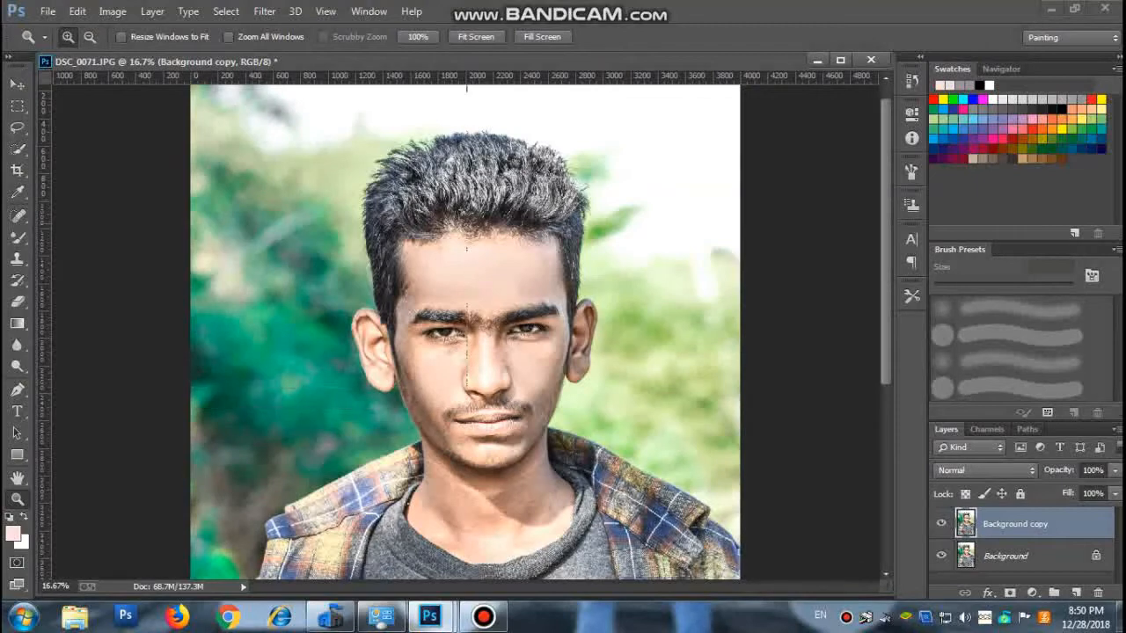
Set the Mixer Brush size to 146 px for finer smoothing on the face.
click(463, 297)
click(445, 308)
scroll(445, 308, up, 1)
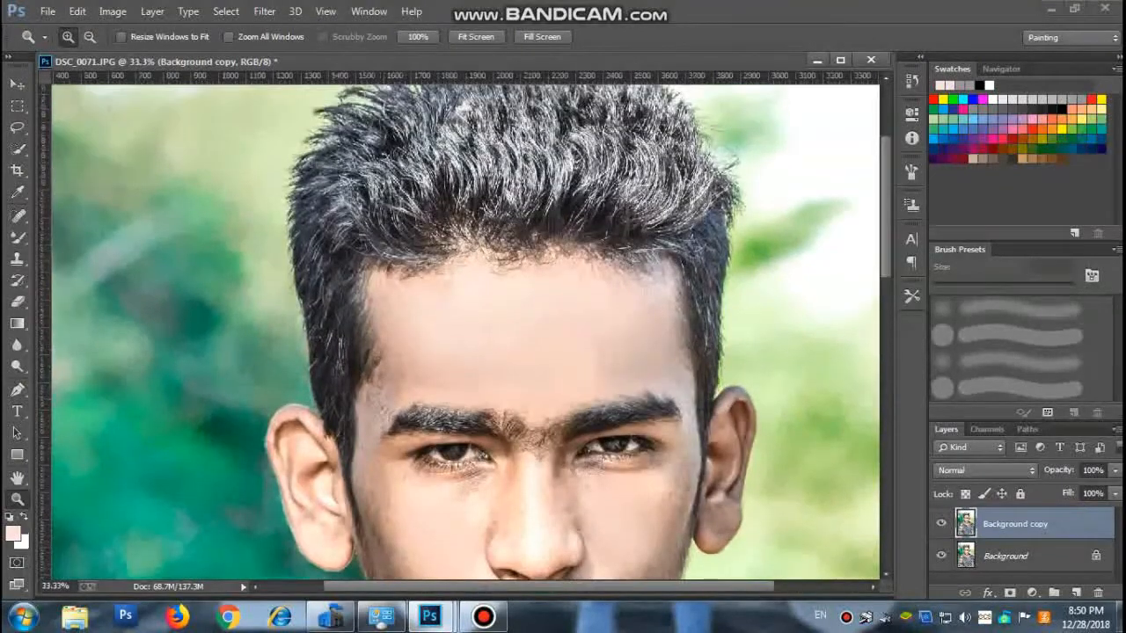
scroll(467, 329, down, 1)
key(b)
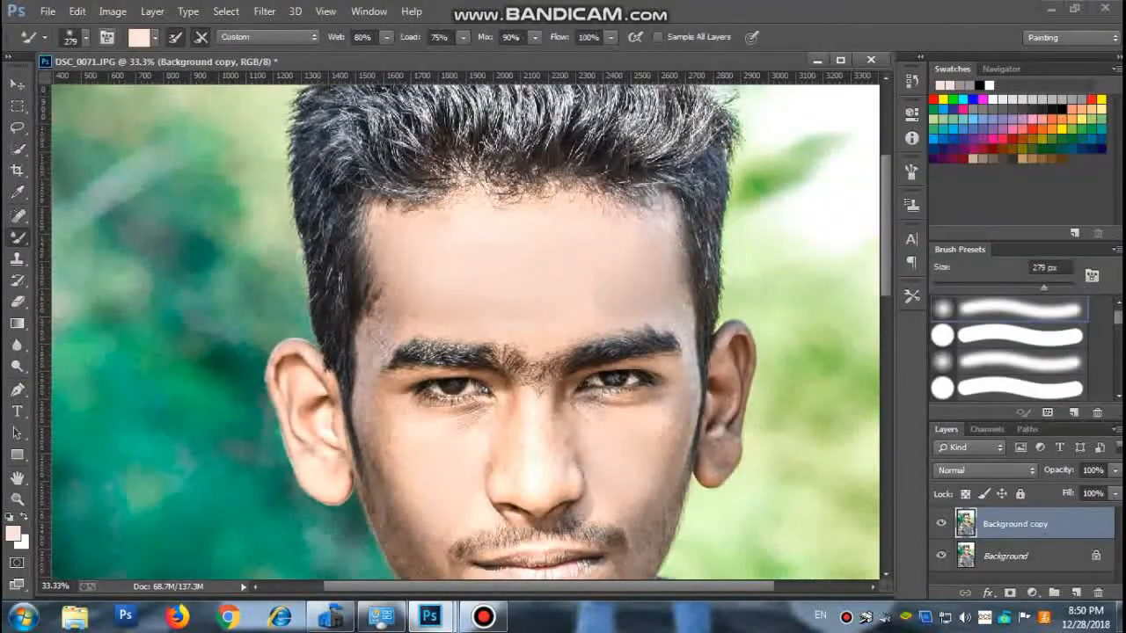
click(85, 38)
click(106, 88)
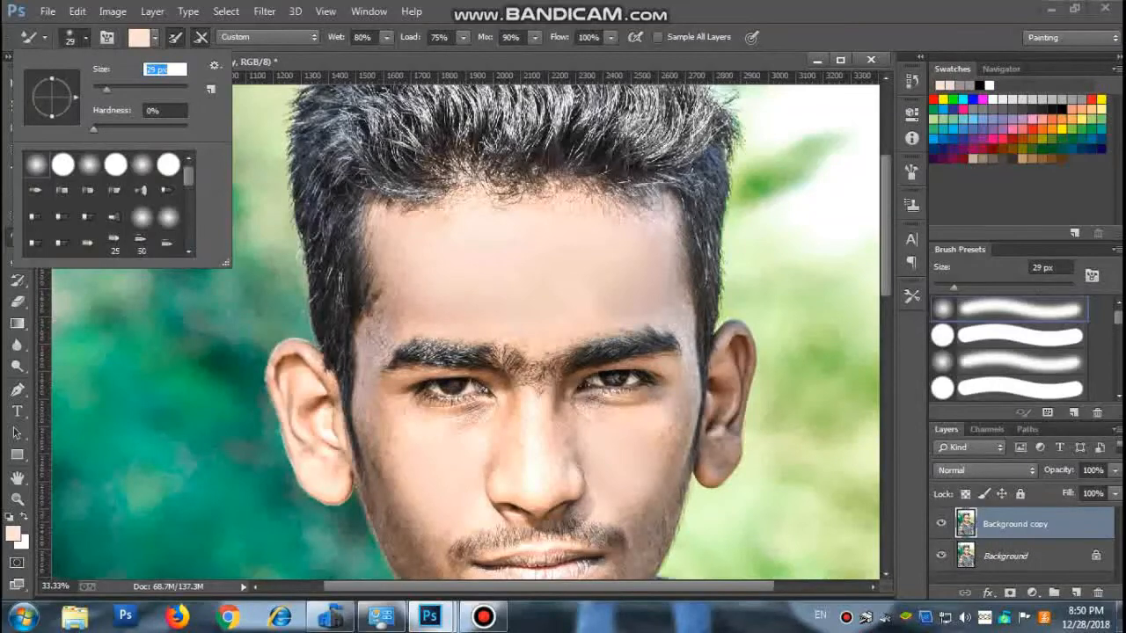
drag(106, 89, 162, 89)
click(86, 38)
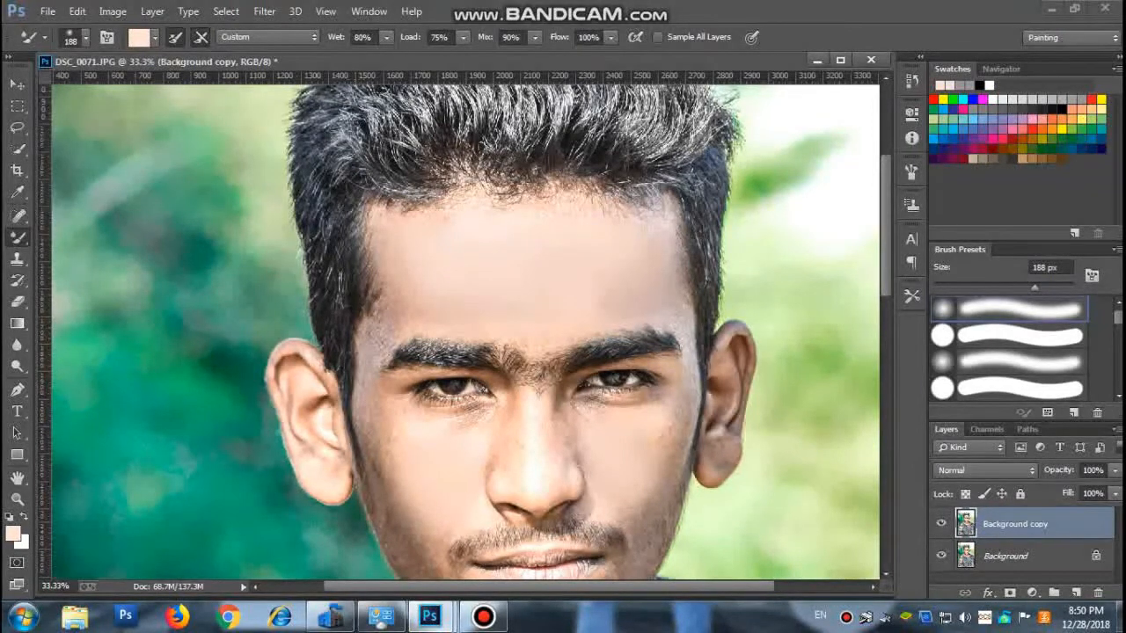
click(85, 38)
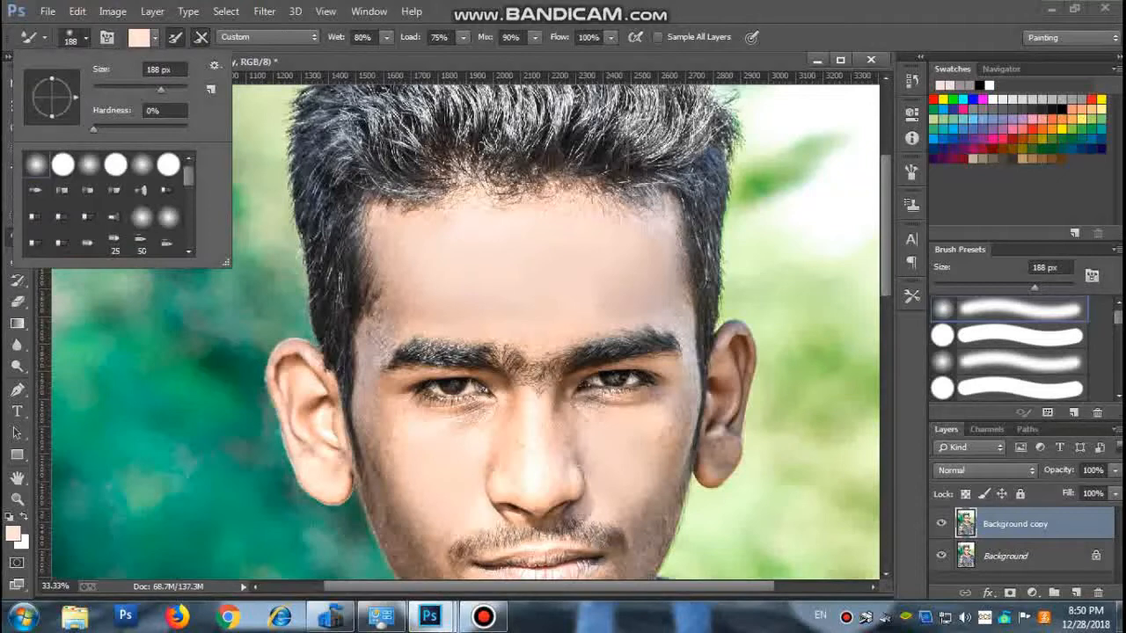
drag(161, 90, 151, 90)
click(85, 38)
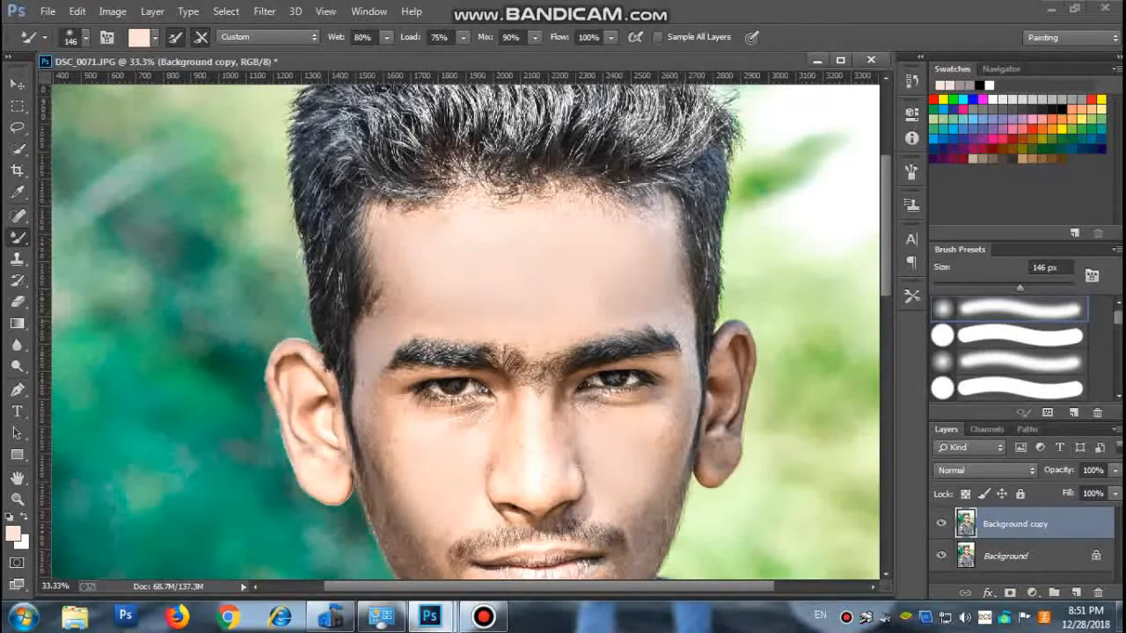
Smooth the skin along the hairline and across the face on the Background copy layer with the 146 px Mixer Brush.
drag(649, 211, 419, 200)
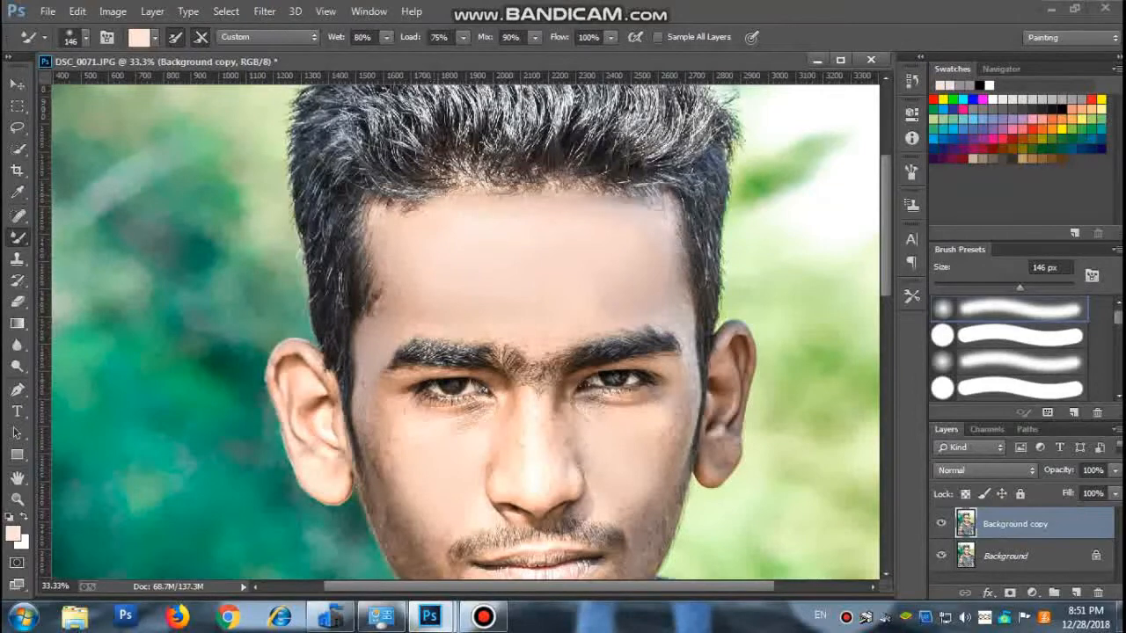
mouse_move(498, 201)
mouse_down()
mouse_move(572, 199)
mouse_move(482, 186)
mouse_up()
scroll(482, 211, down, 3)
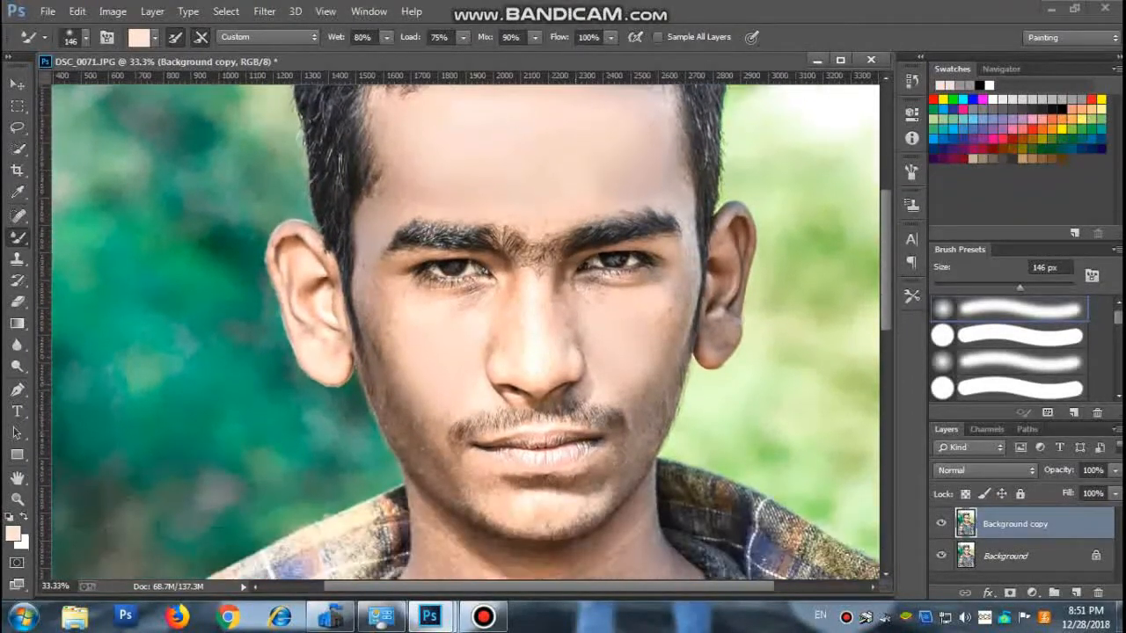
scroll(482, 211, down, 1)
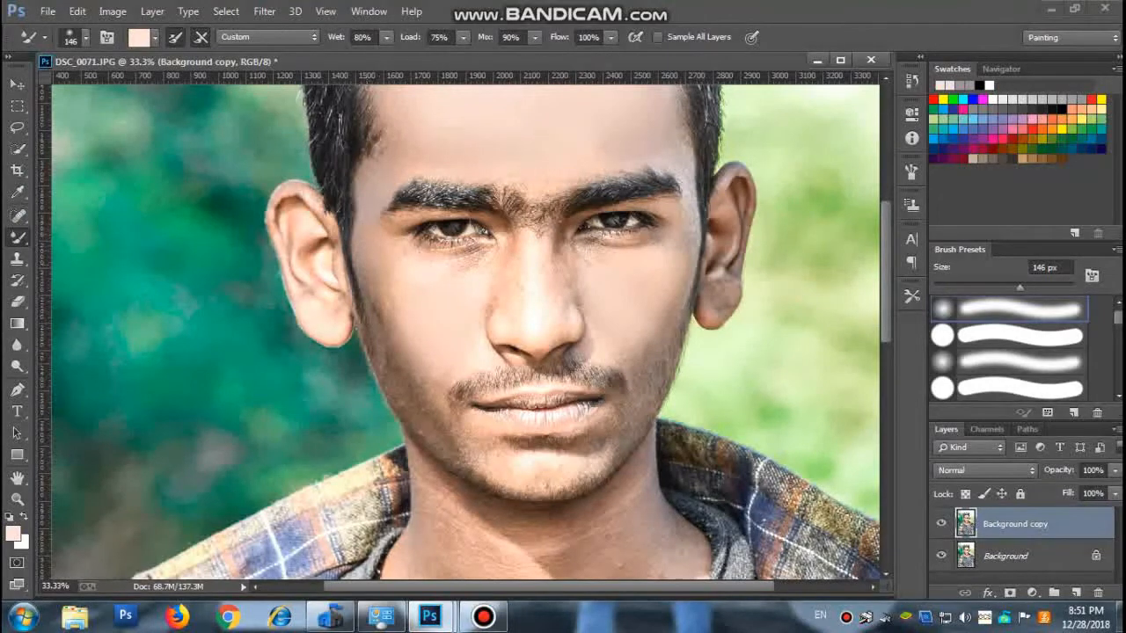
scroll(463, 331, up, 3)
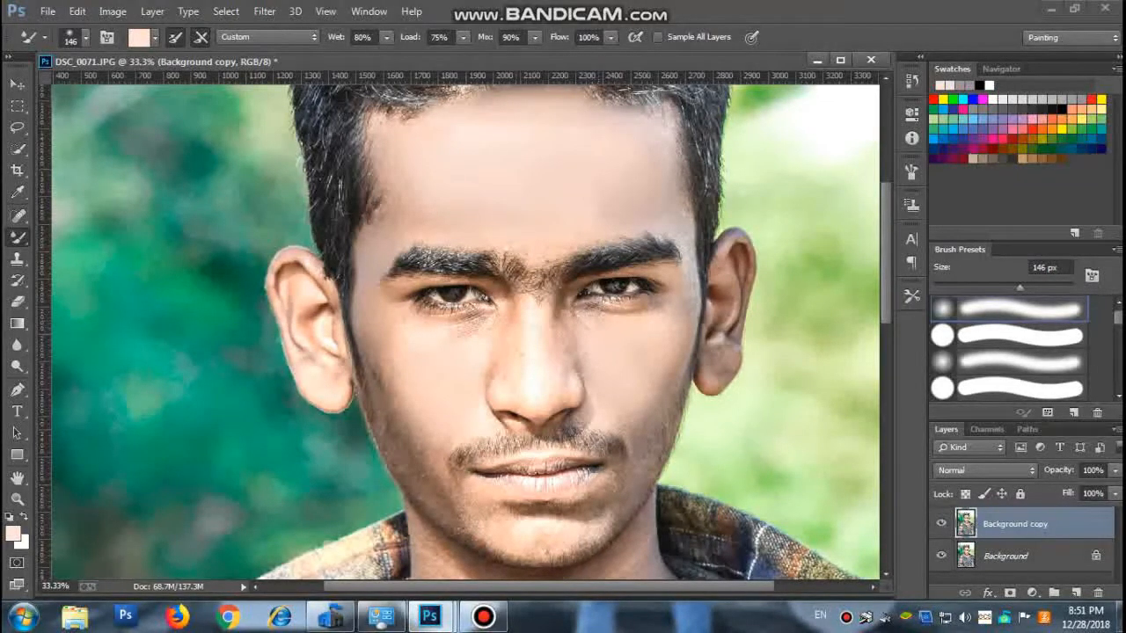
Start the Camera Raw Filter on the Background copy layer and set Exposure to -0.45 and Contrast to -18.
key(z)
key(ctrl+minus)
key(ctrl+minus)
key(ctrl+minus)
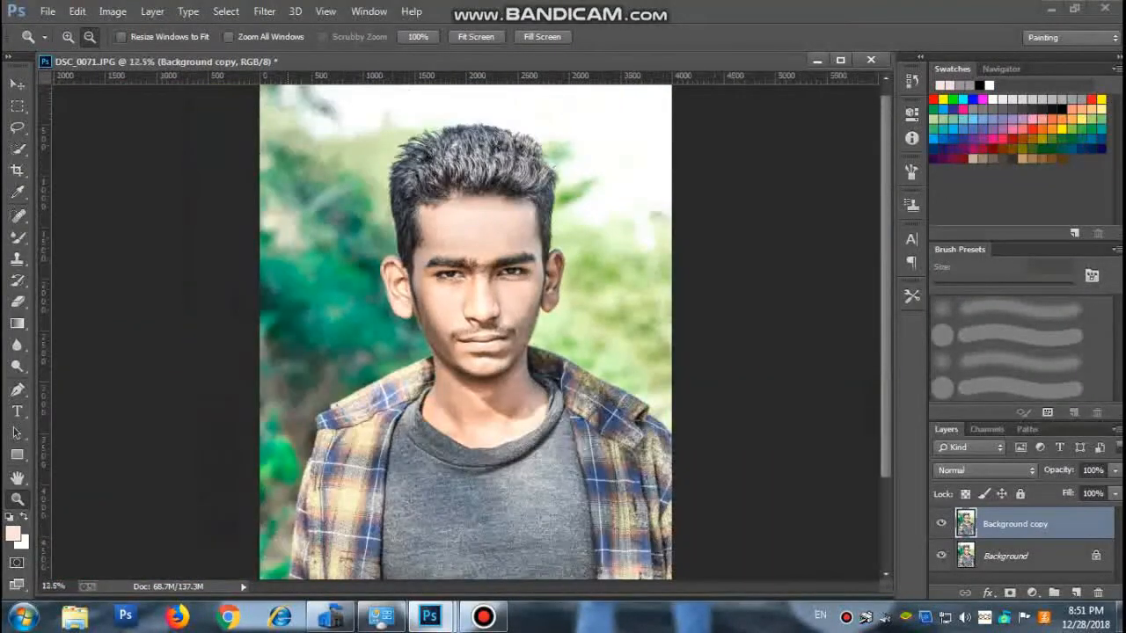
key(ctrl+minus)
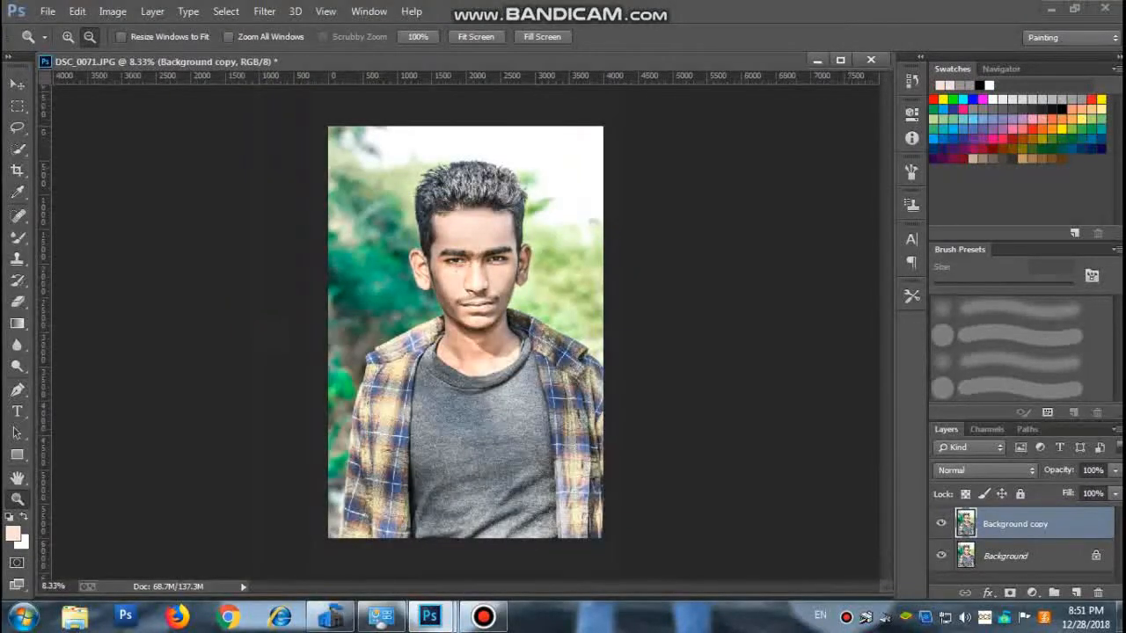
click(264, 10)
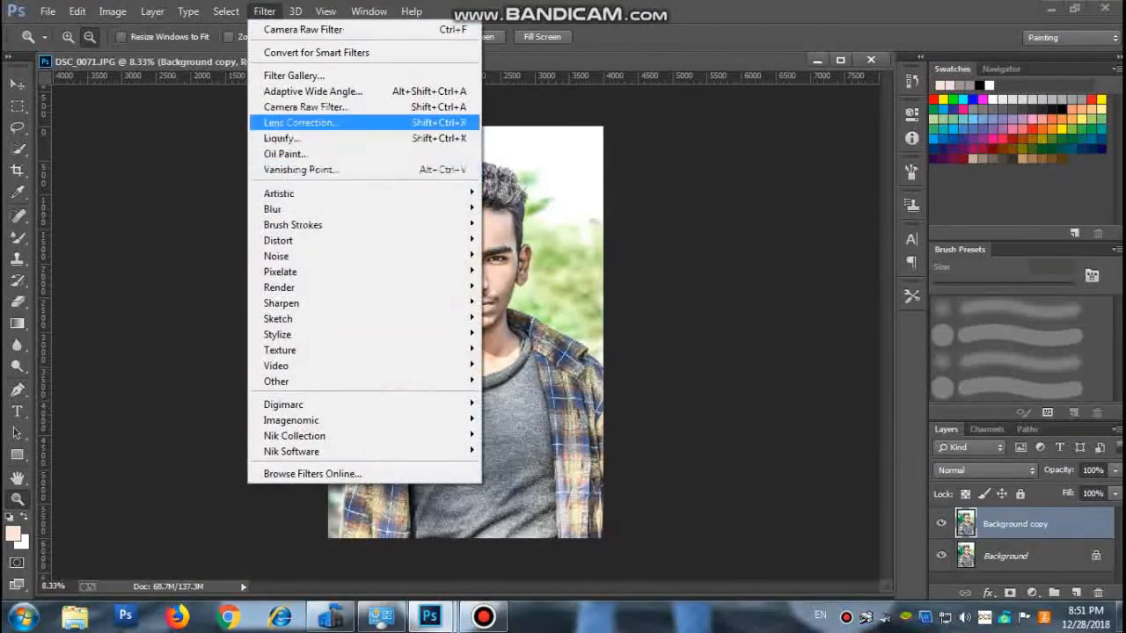
click(305, 106)
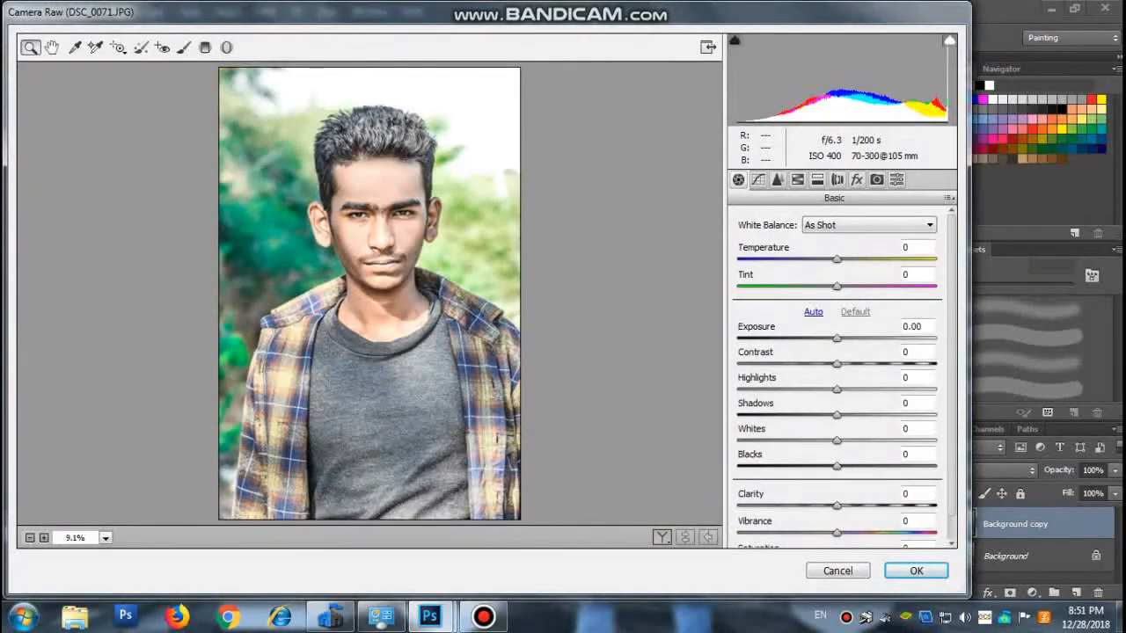
drag(837, 339, 819, 364)
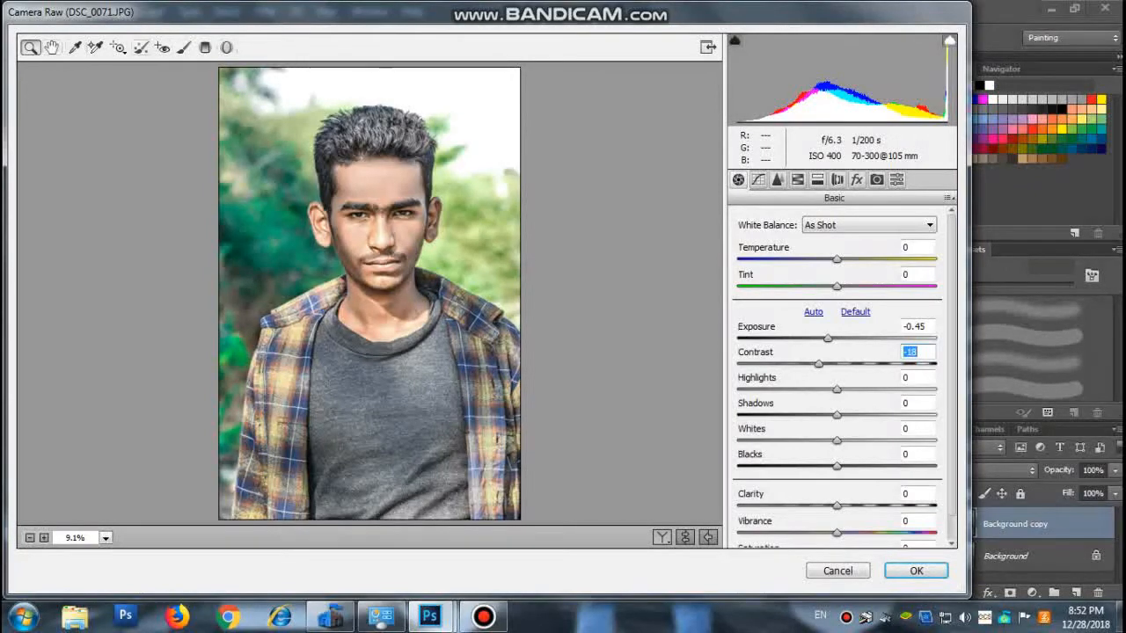
Place a color sampler on the ear on the bright-background side and set Exposure to -0.35.
key(shift+Tab)
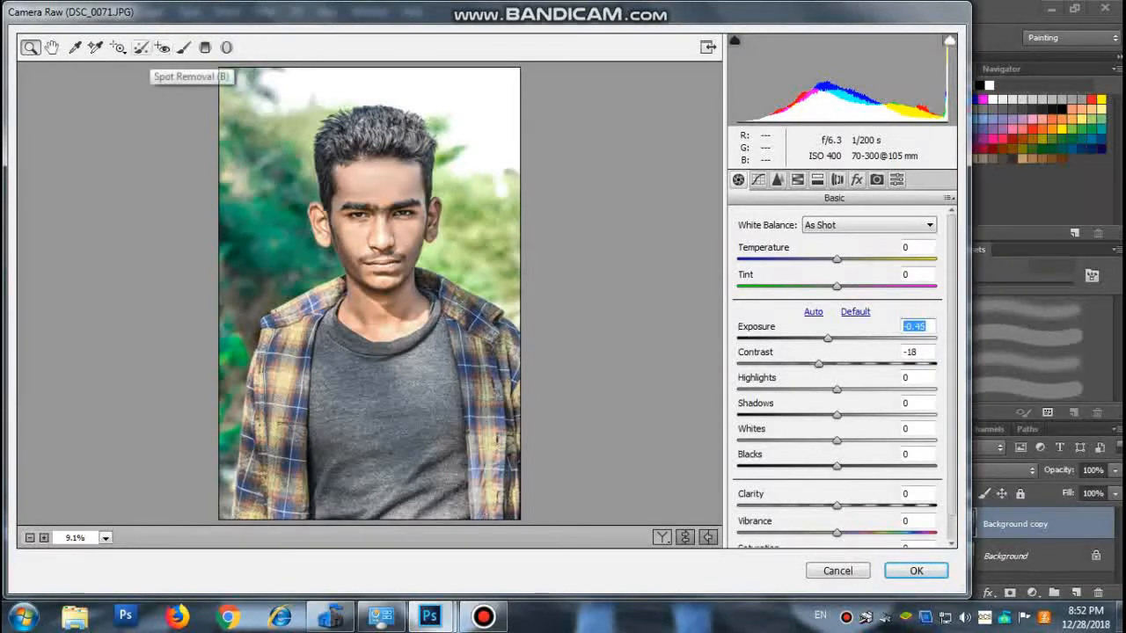
click(118, 47)
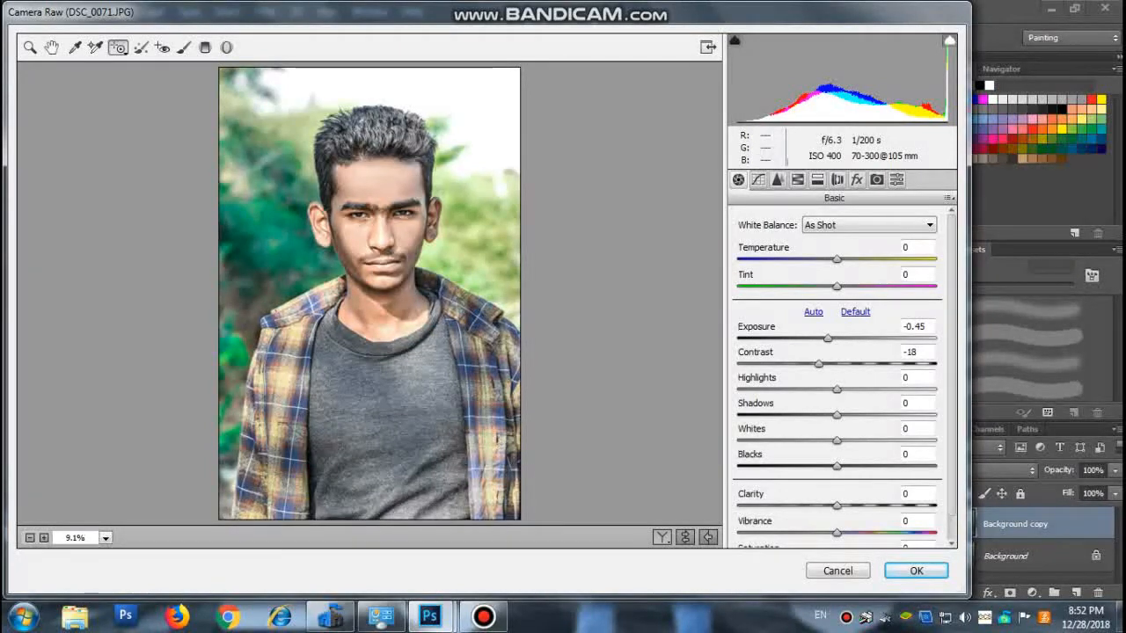
click(96, 46)
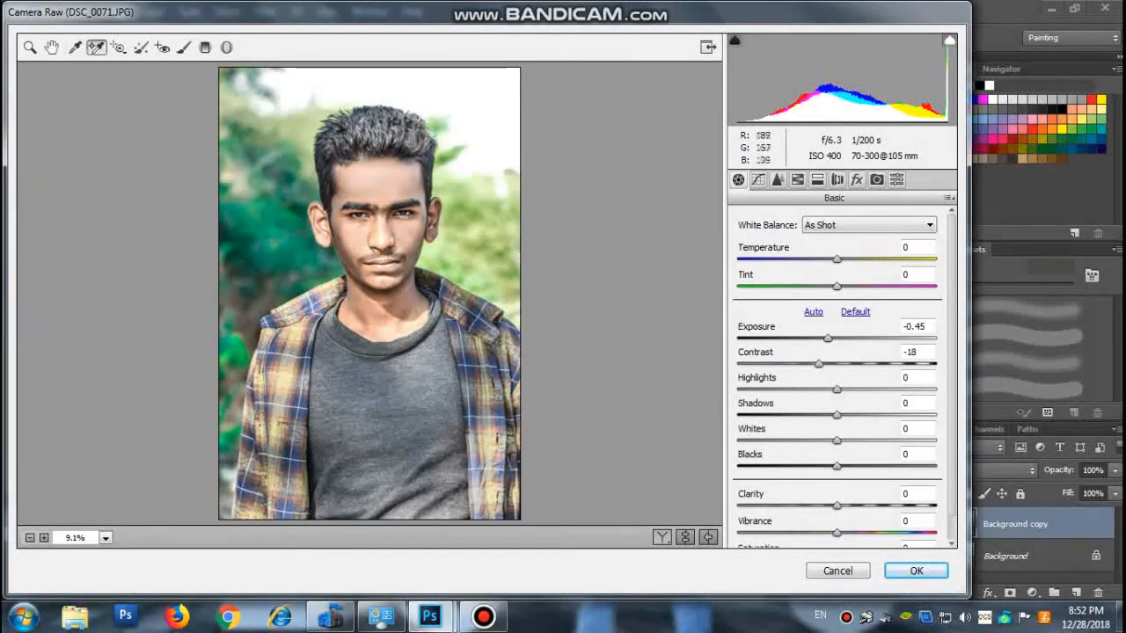
click(431, 229)
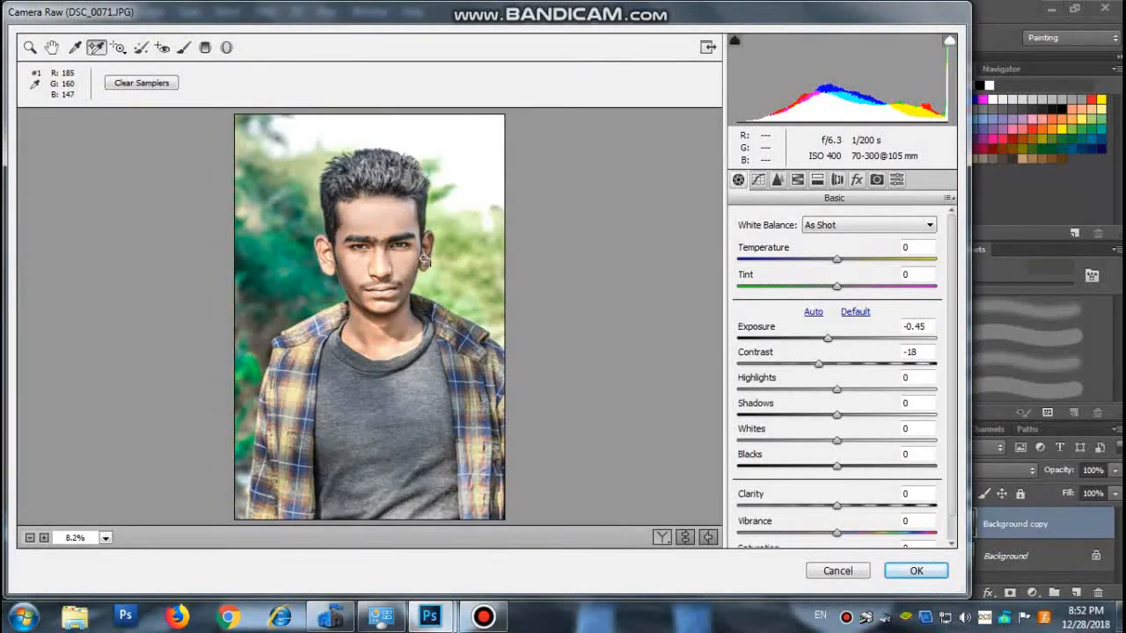
scroll(424, 260, up, 5)
scroll(425, 261, down, 3)
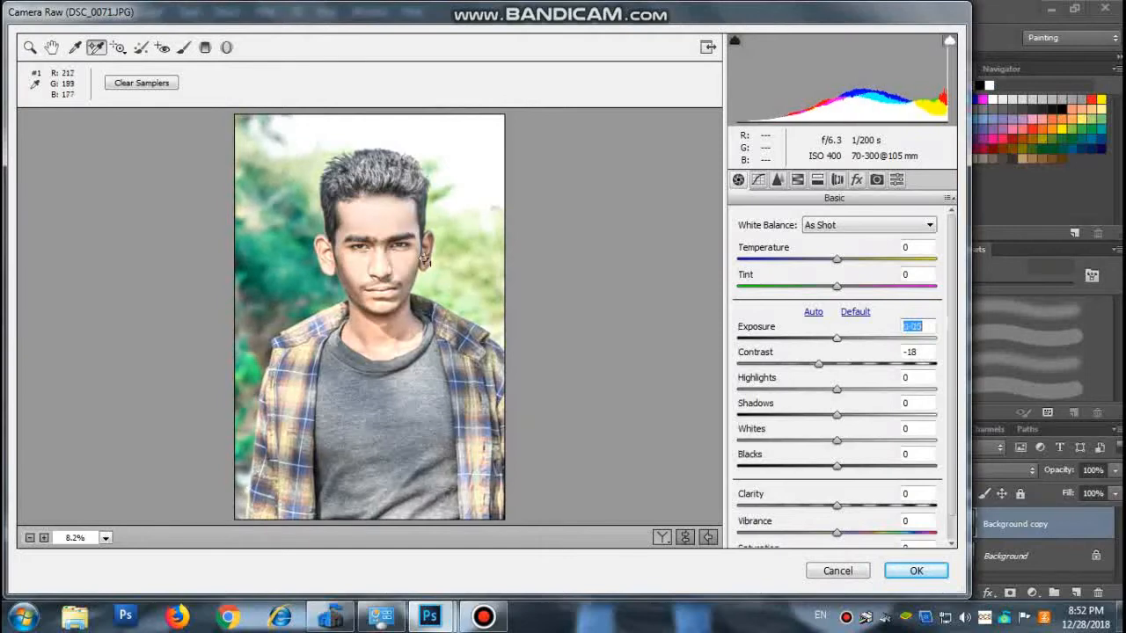
scroll(424, 260, down, 2)
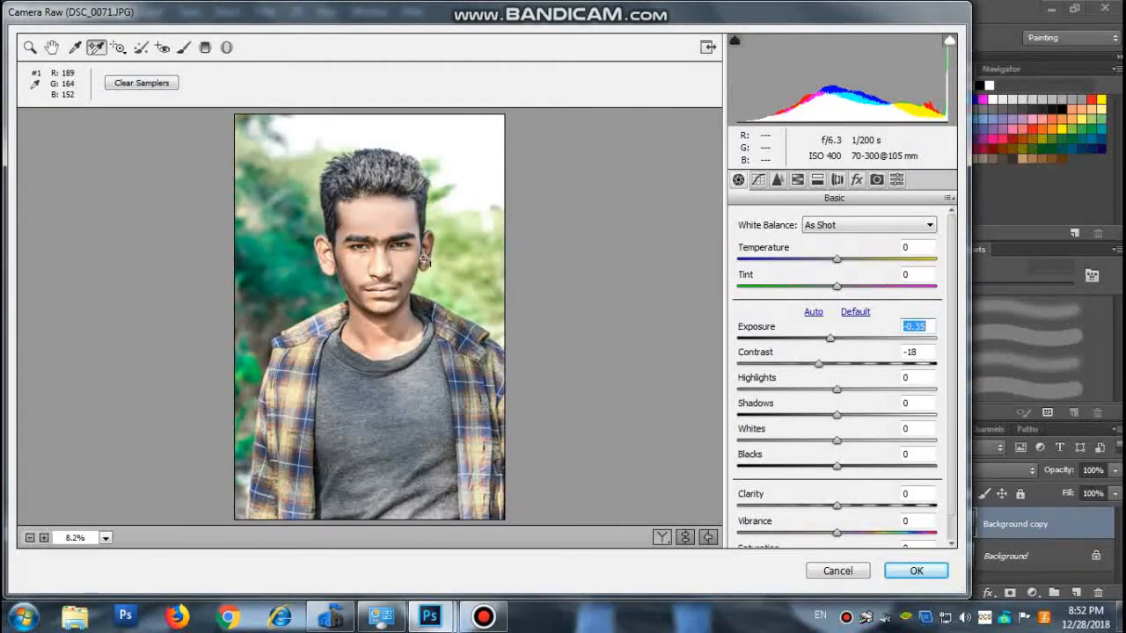
Raise Clarity to about +15 in the Camera Raw Filter.
key(space)
key(z)
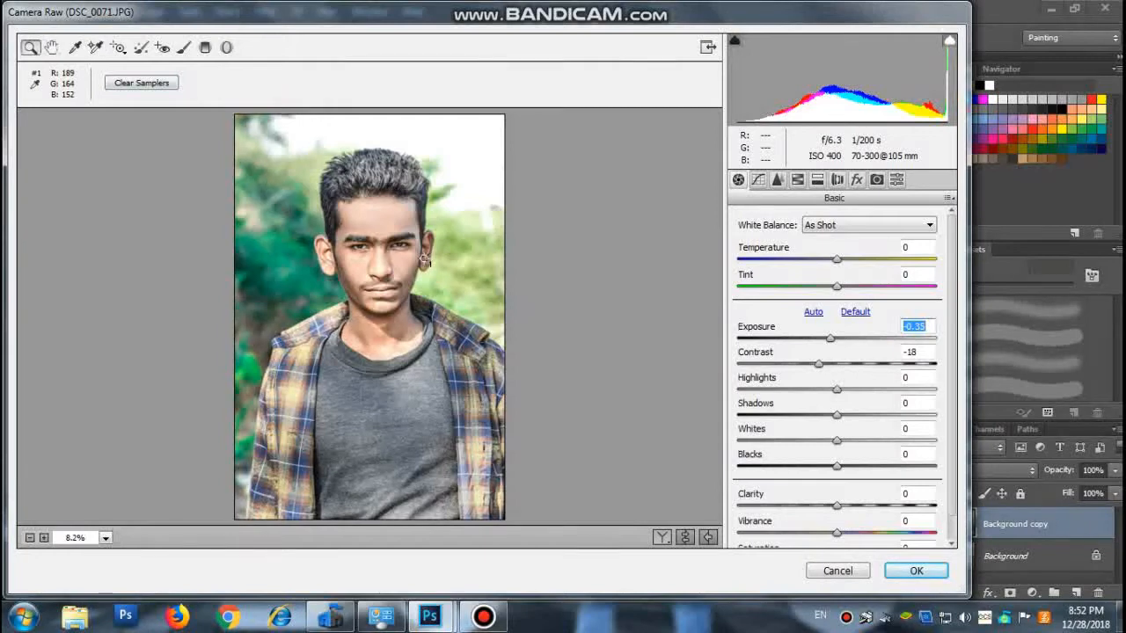
key(h)
key(z)
mouse_move(837, 506)
mouse_down()
mouse_move(878, 506)
mouse_move(851, 505)
mouse_up()
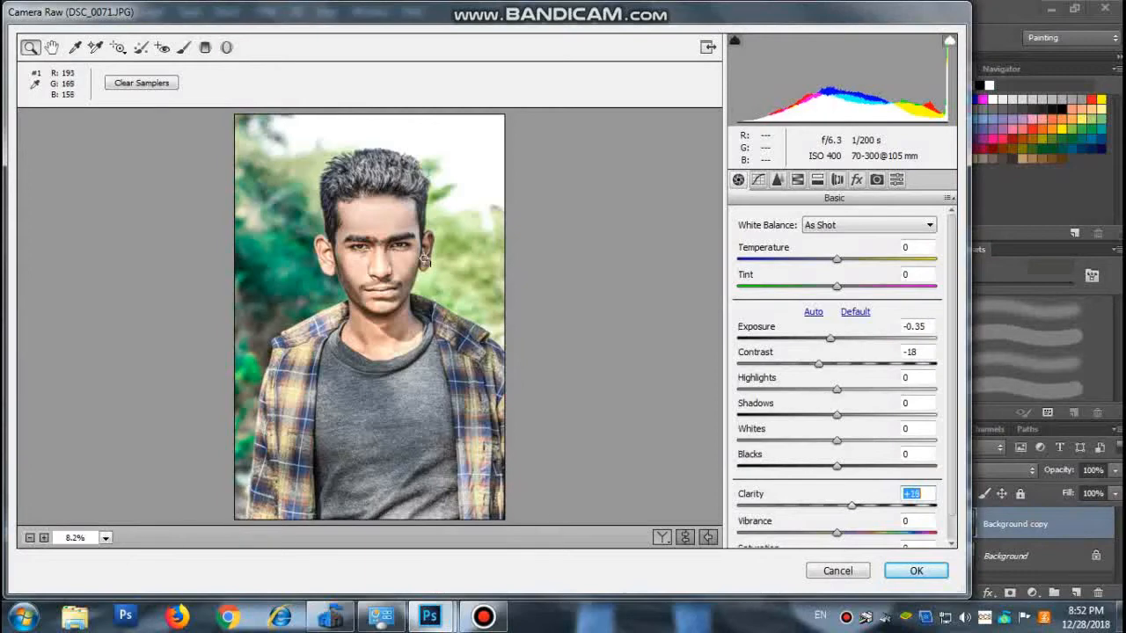
Set the Greens luminance to -55, saturation to +100 and hue to +3, and apply the Camera Raw Filter.
click(818, 179)
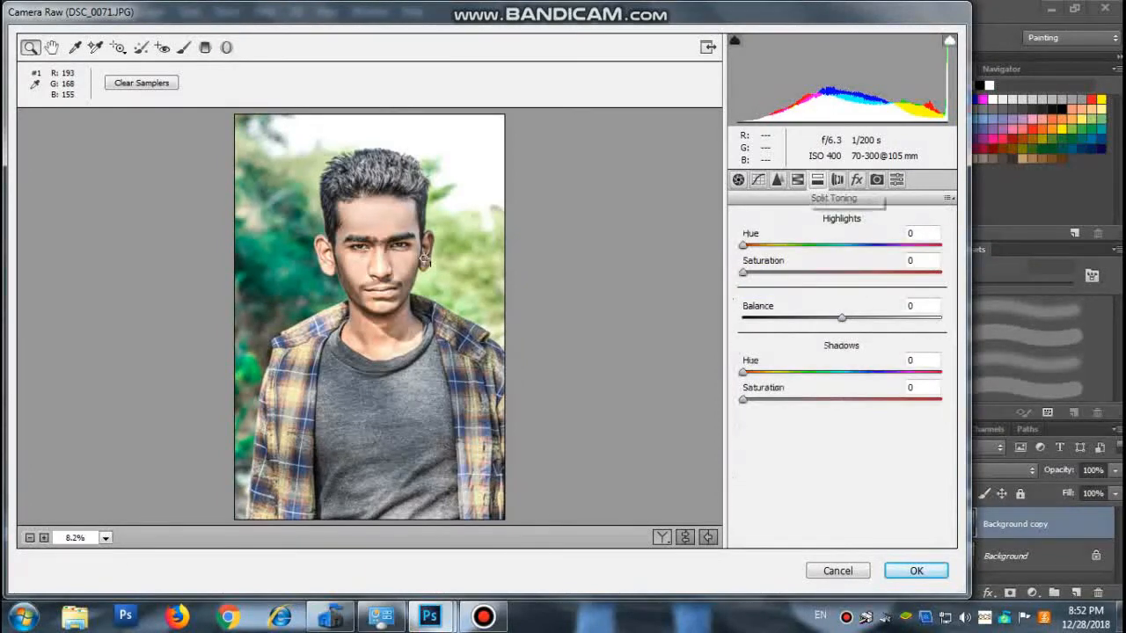
click(797, 179)
drag(842, 379, 787, 379)
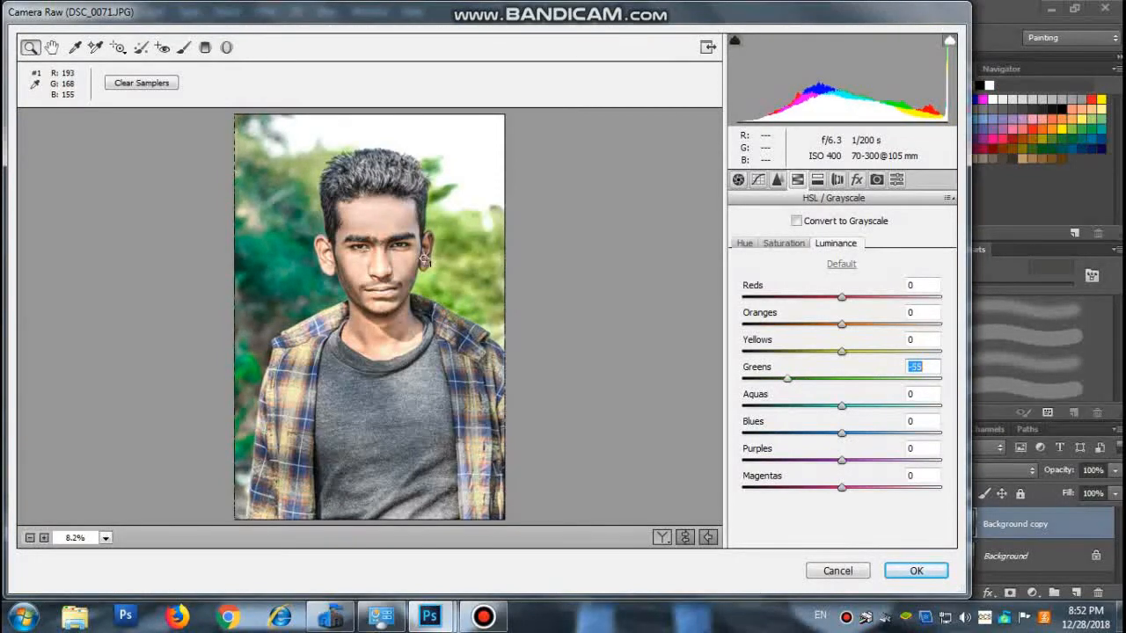
click(784, 243)
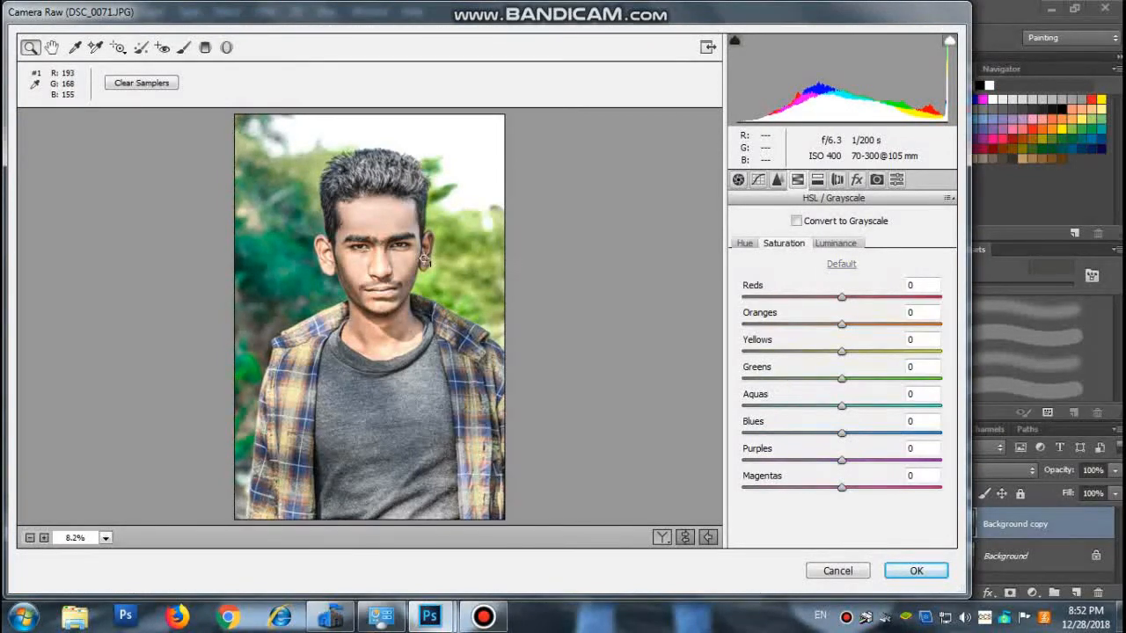
drag(841, 379, 941, 380)
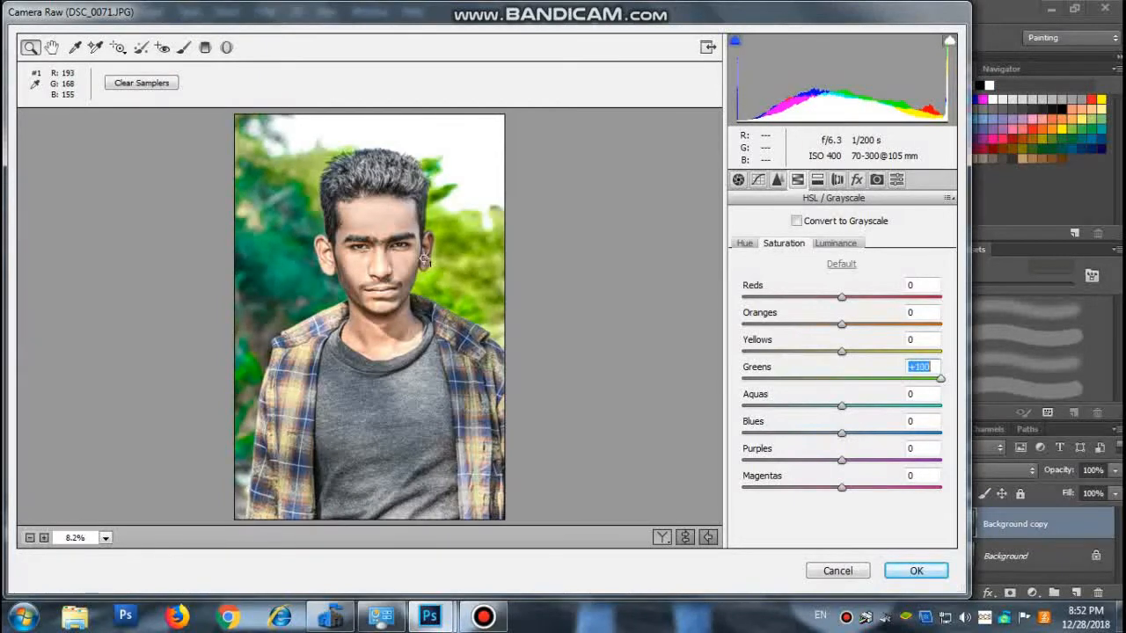
click(744, 244)
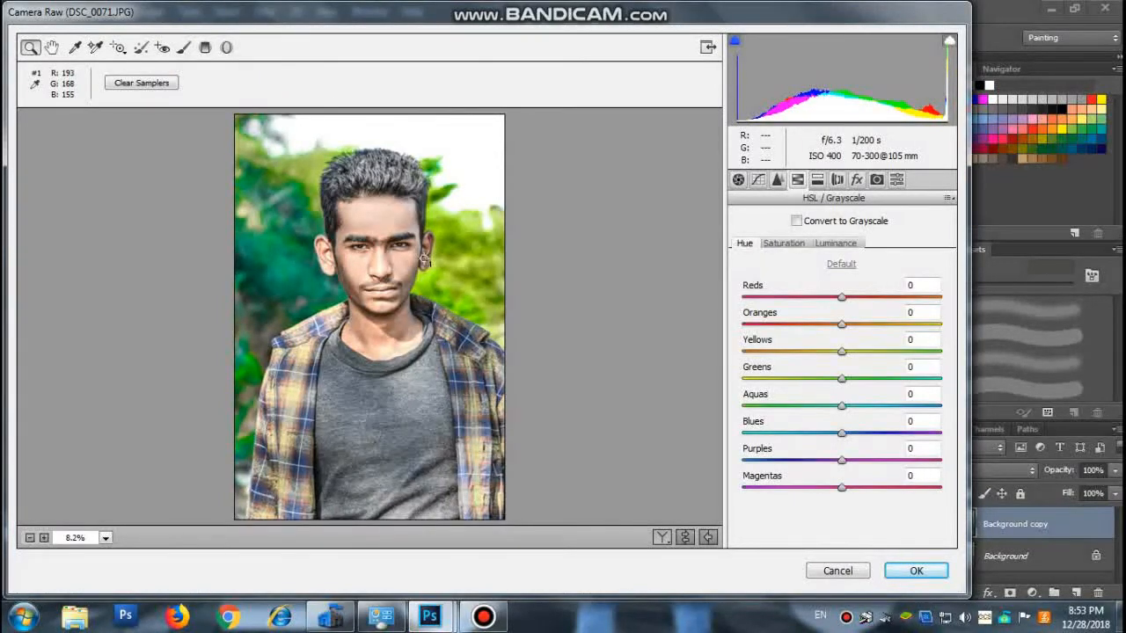
mouse_move(842, 380)
mouse_down()
mouse_move(937, 380)
mouse_move(845, 379)
mouse_up()
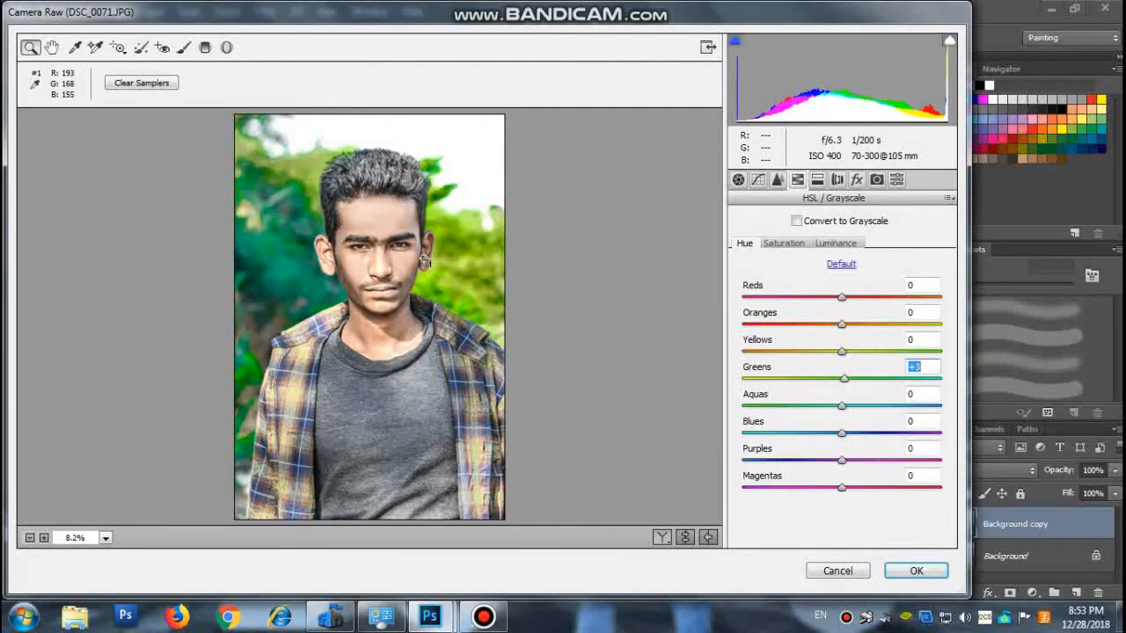
key(Return)
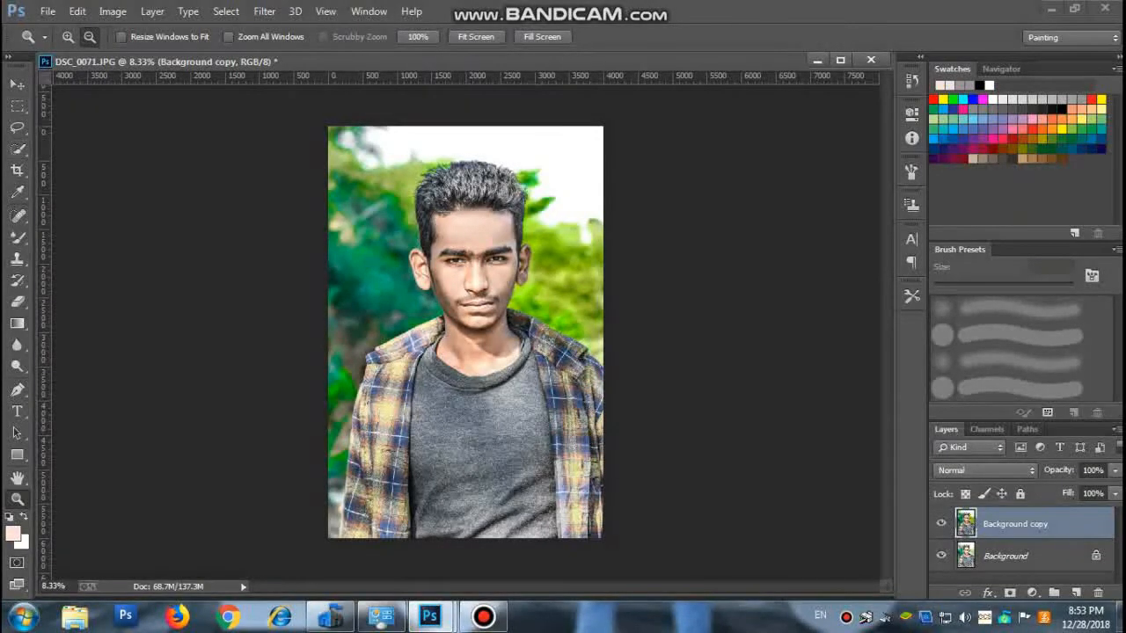
Add a new empty layer above the Background copy layer.
click(68, 37)
drag(343, 125, 559, 354)
mouse_move(285, 106)
mouse_down()
mouse_move(593, 422)
mouse_move(637, 422)
mouse_up()
drag(202, 103, 690, 474)
scroll(464, 332, up, 3)
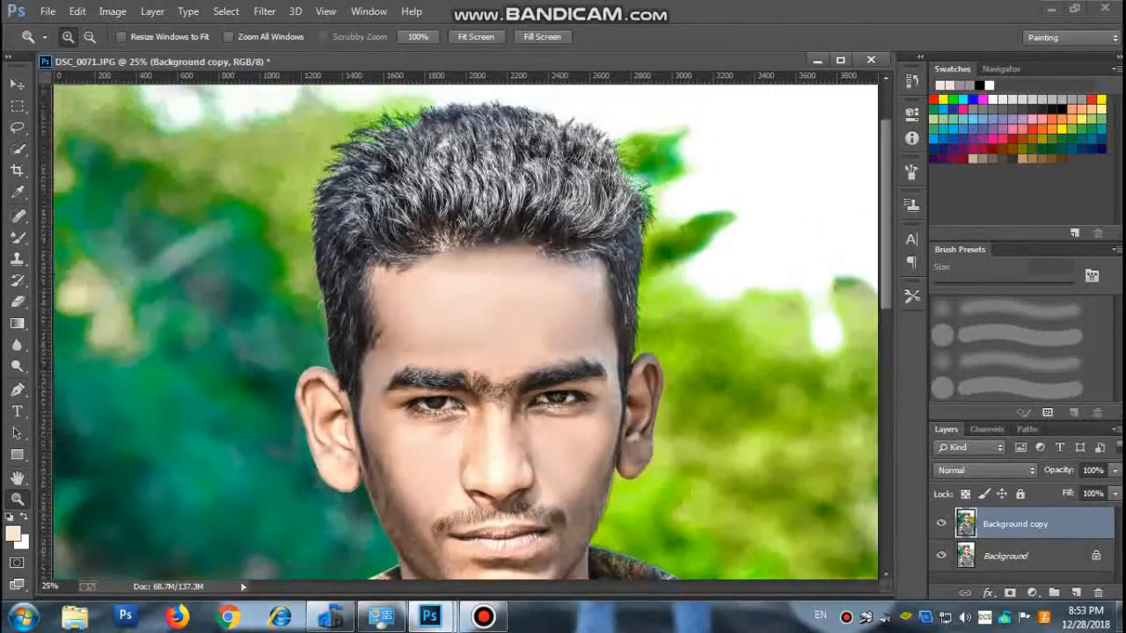
scroll(464, 332, up, 1)
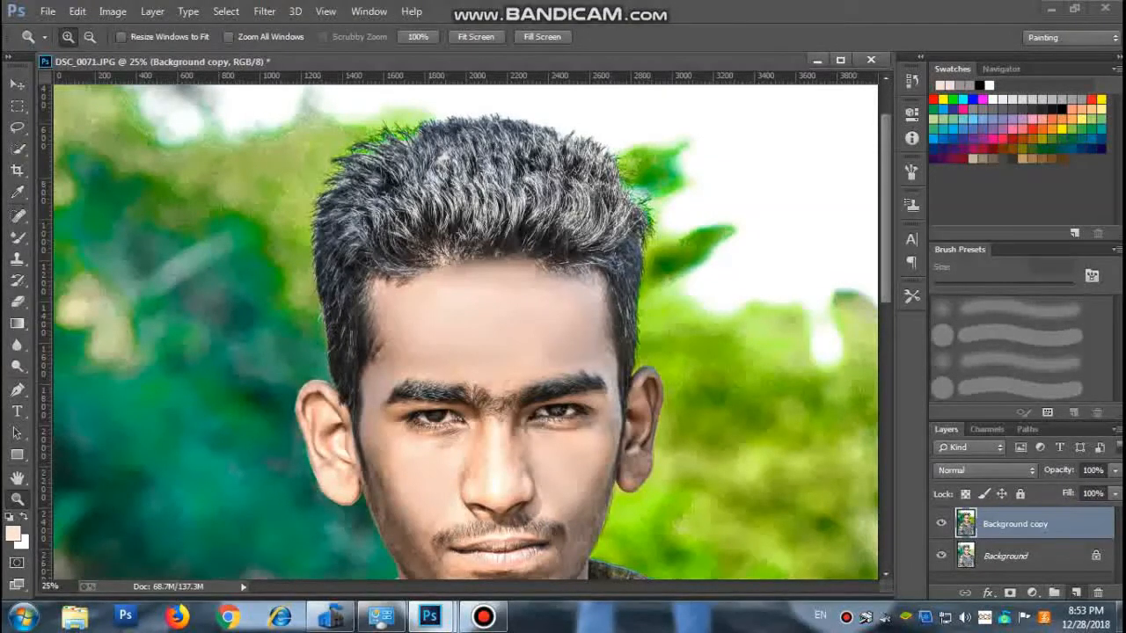
click(1076, 593)
Try a Mixer Brush stroke over the ear on the bright-background side on the new layer, and undo it.
key(b)
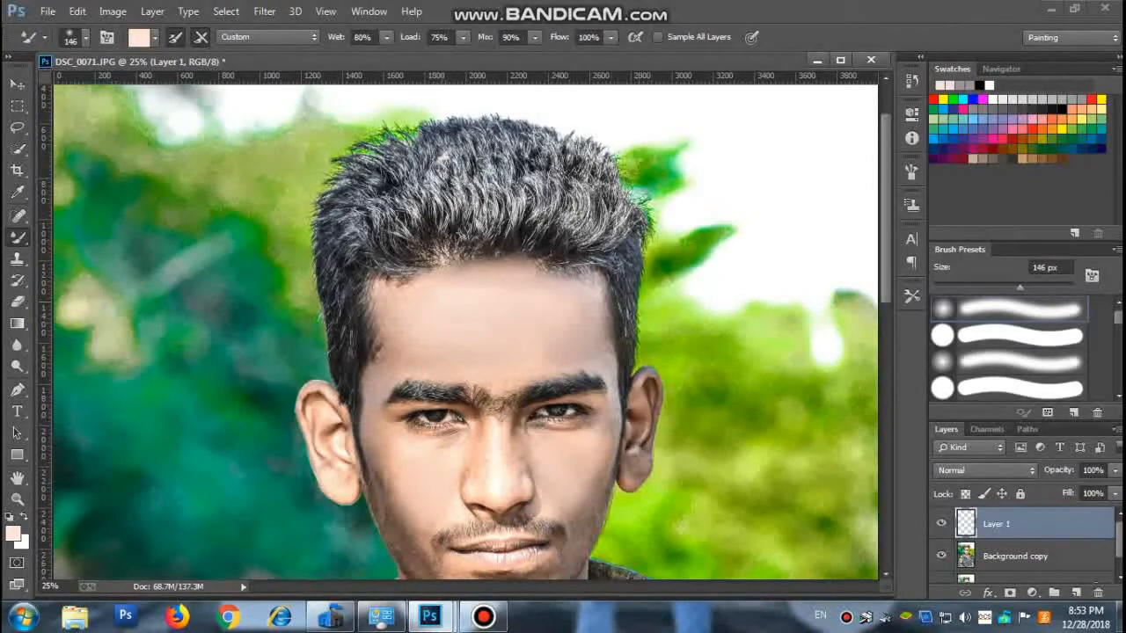
drag(640, 407, 640, 429)
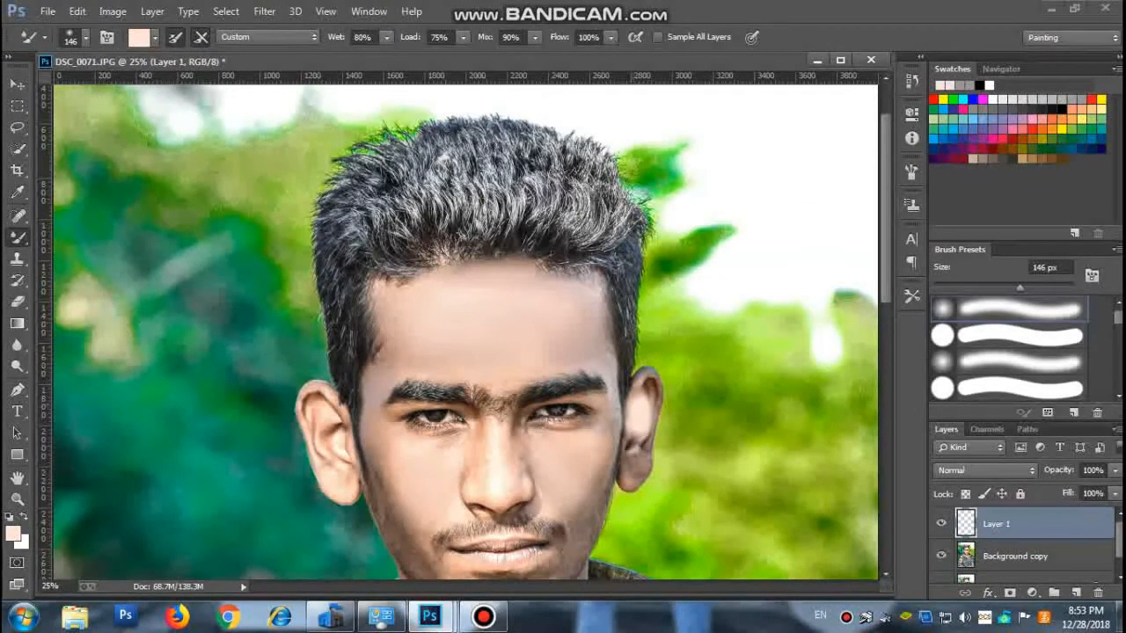
key(ctrl+z)
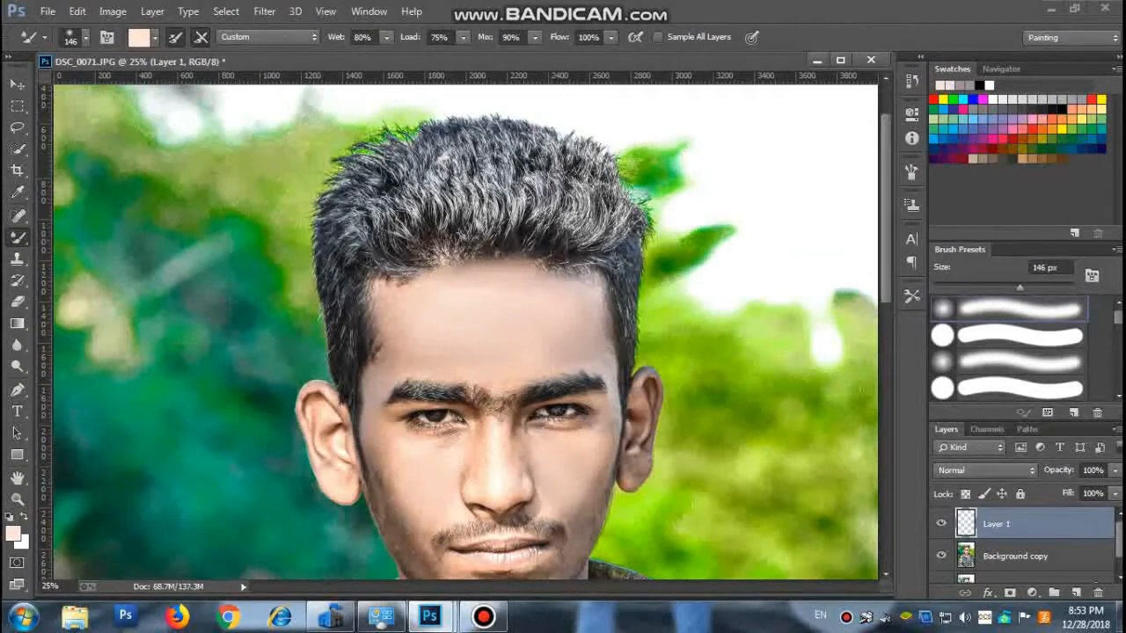
Paint skin tone over the ear on the bright-background side with the Brush tool at 160 px and 0% hardness.
right_click(18, 237)
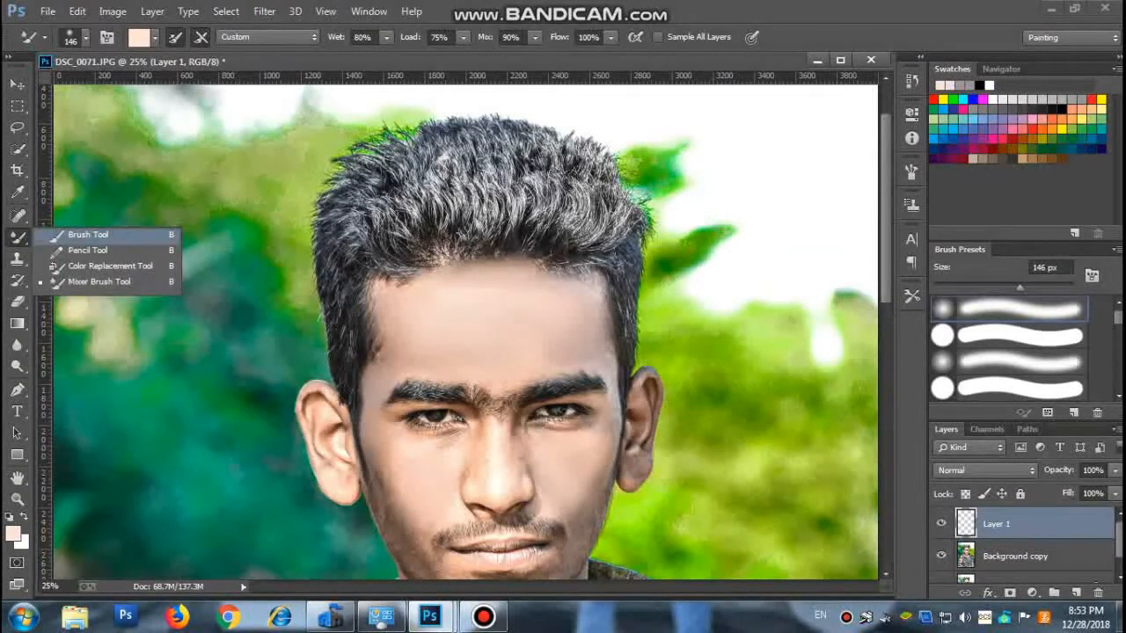
click(101, 231)
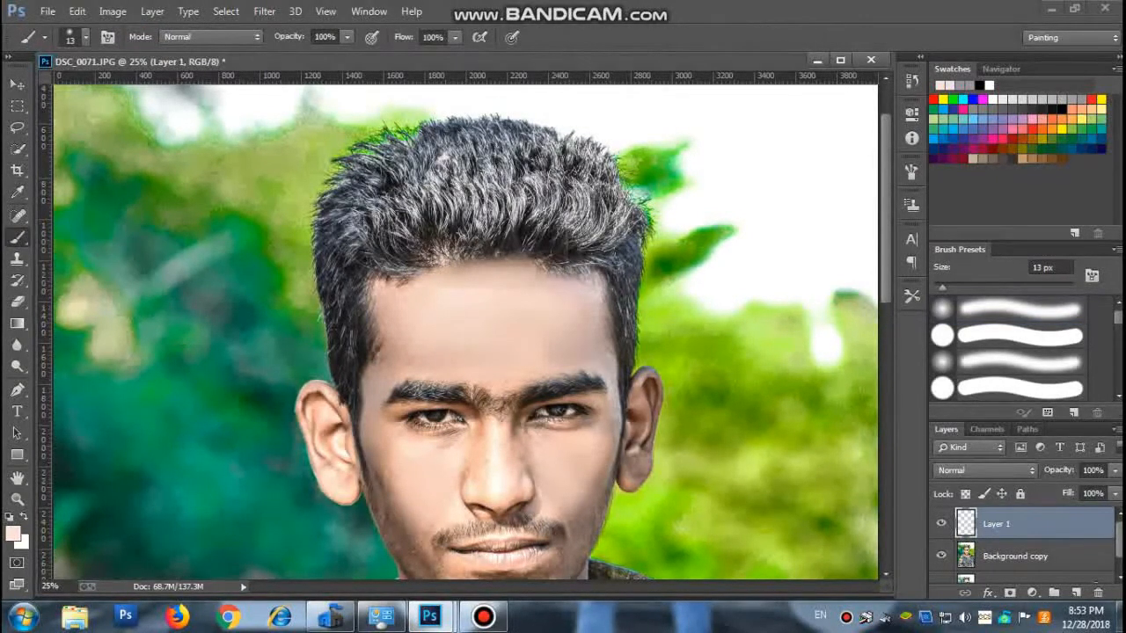
click(86, 37)
click(155, 90)
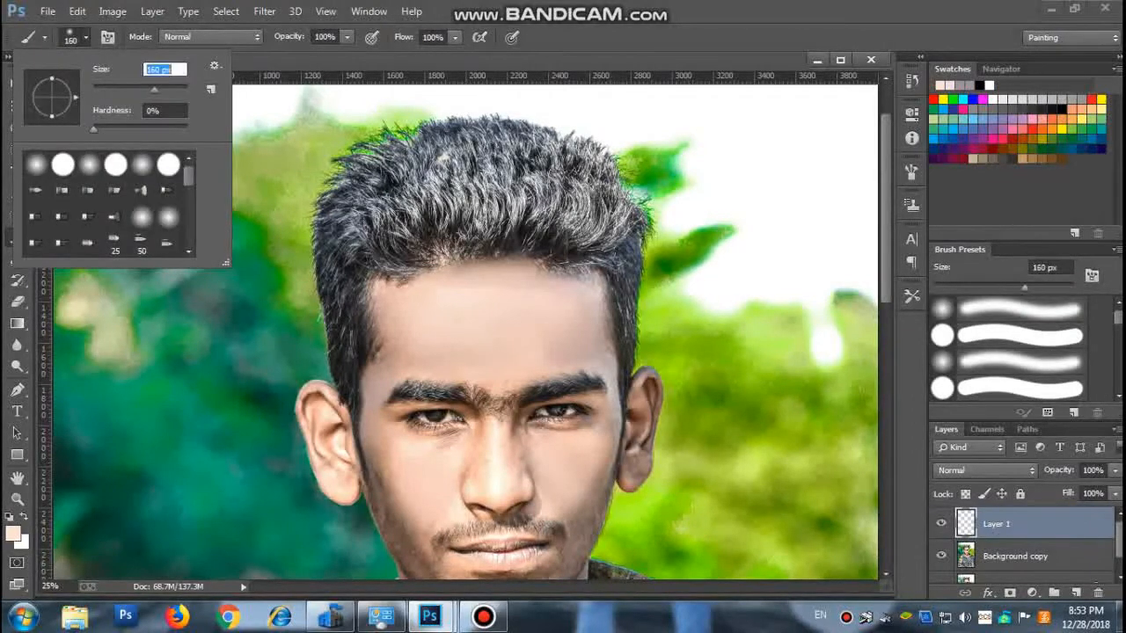
click(85, 37)
mouse_move(636, 388)
mouse_down()
mouse_move(635, 466)
mouse_move(649, 393)
mouse_up()
Set Layer 1's blend mode to Soft Light and brush skin tone over the chin and around the mouth.
click(985, 470)
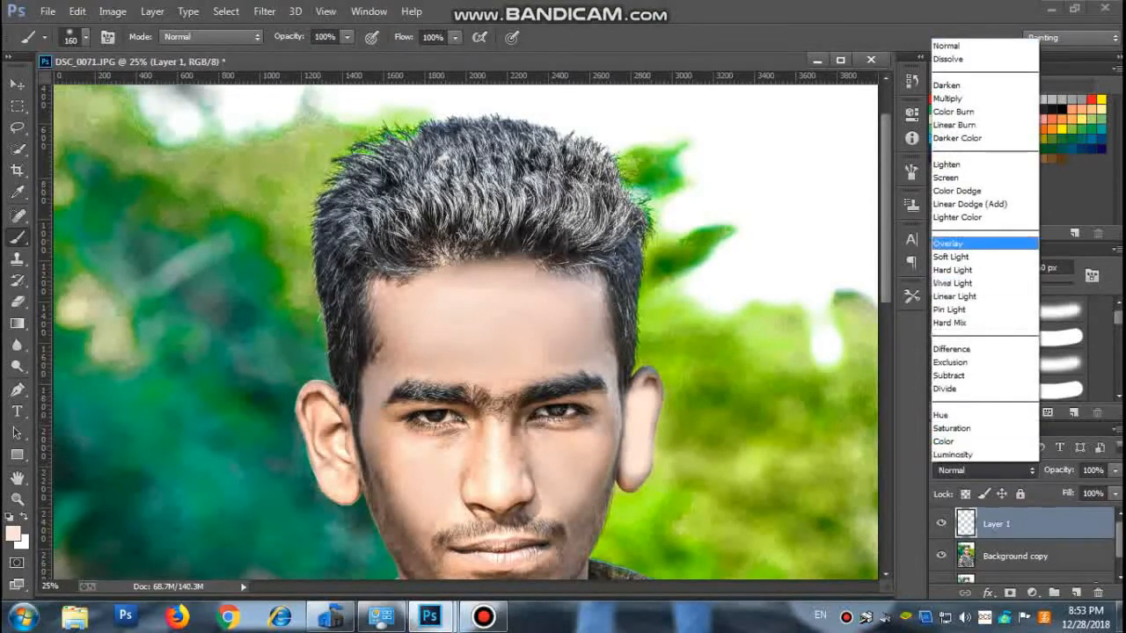
click(951, 256)
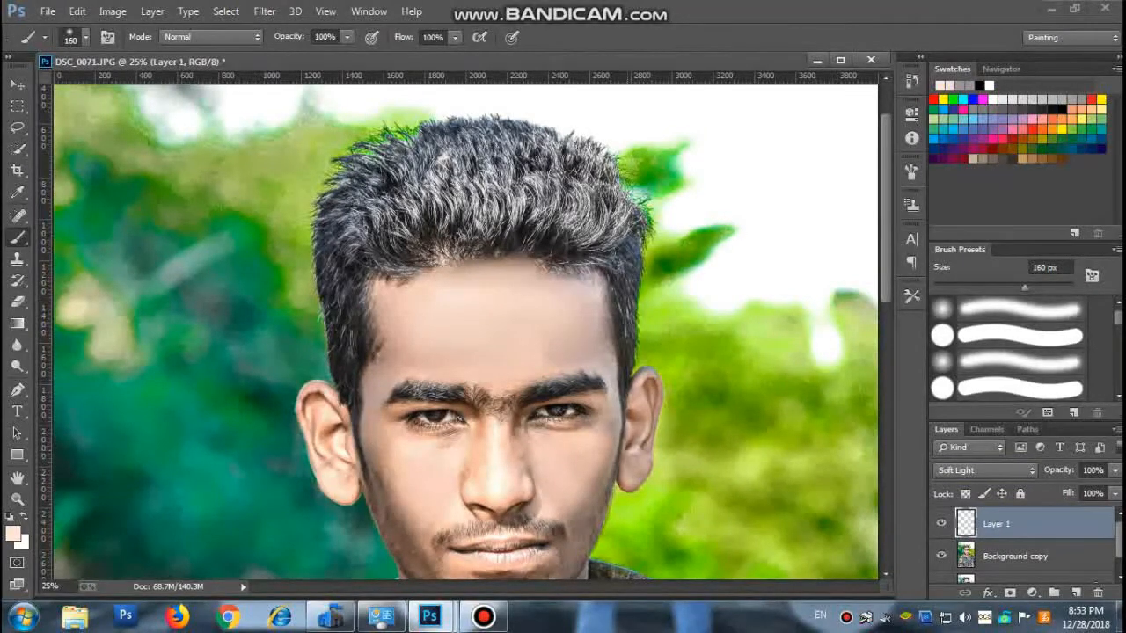
scroll(466, 334, down, 2)
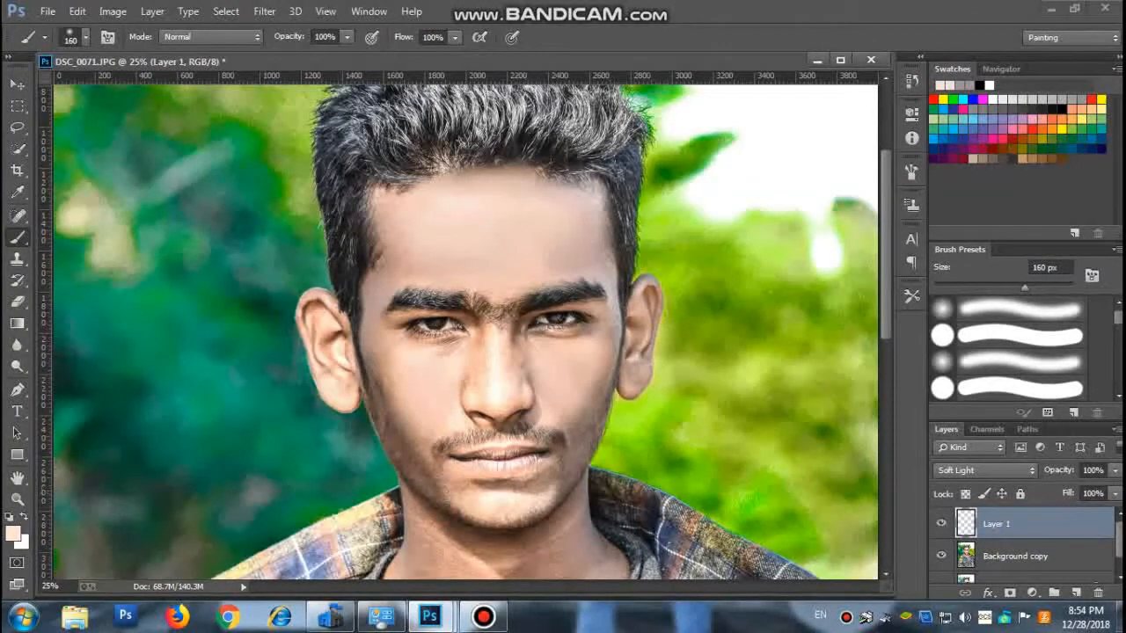
drag(493, 483, 463, 488)
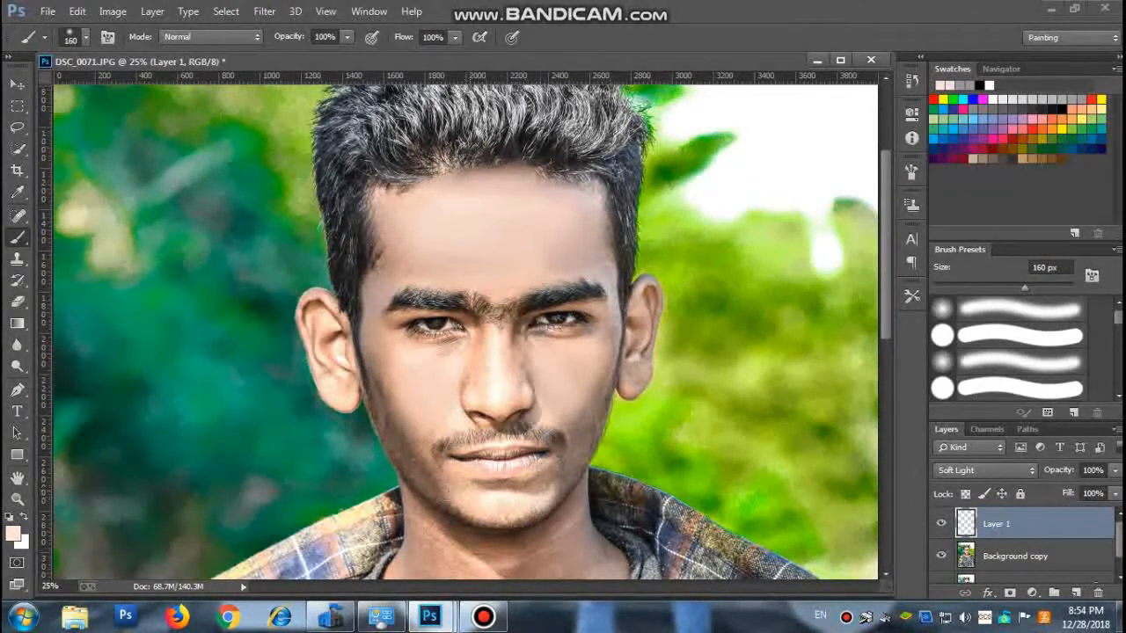
drag(549, 488, 553, 479)
Combine Layer 1 and the Background copy layer into one smart object.
shift+click(1016, 556)
right_click(1016, 556)
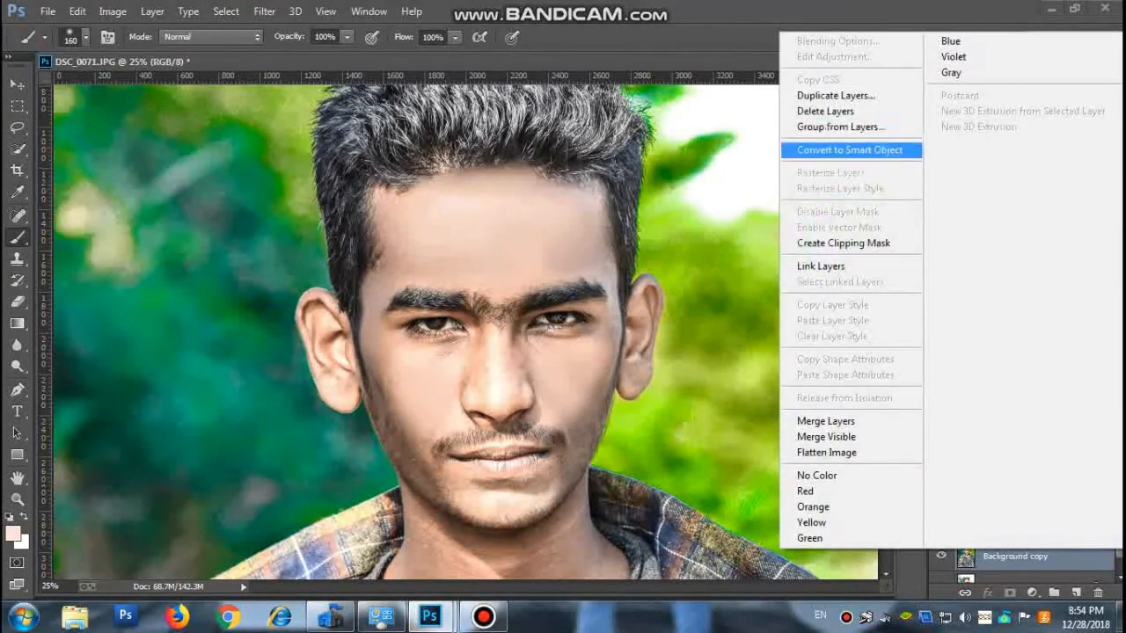
click(850, 149)
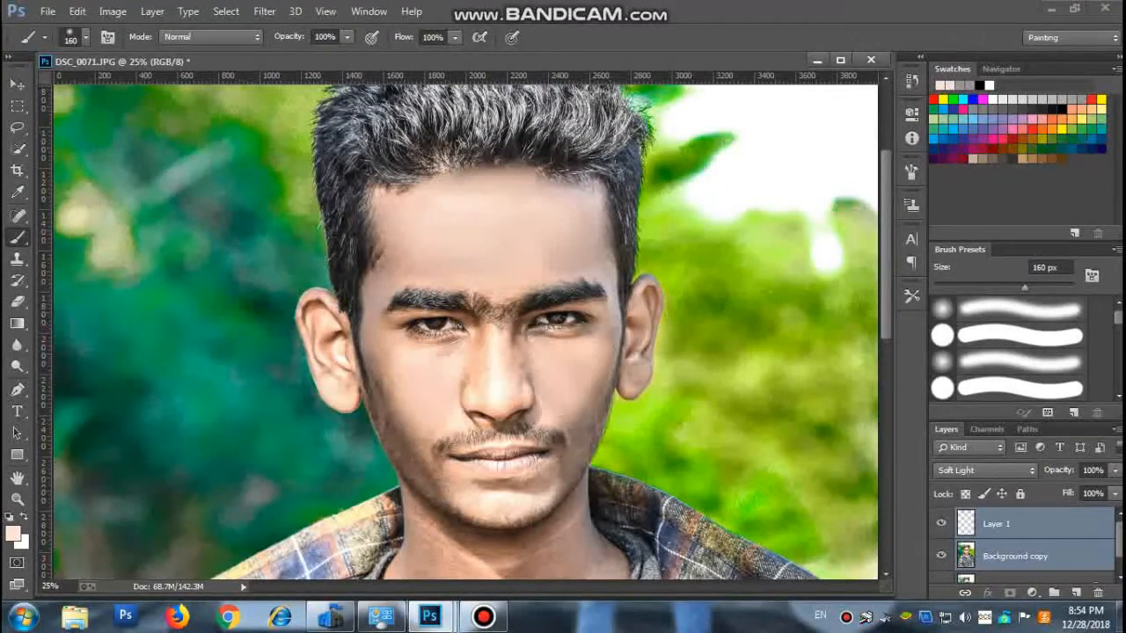
key(ctrl+e)
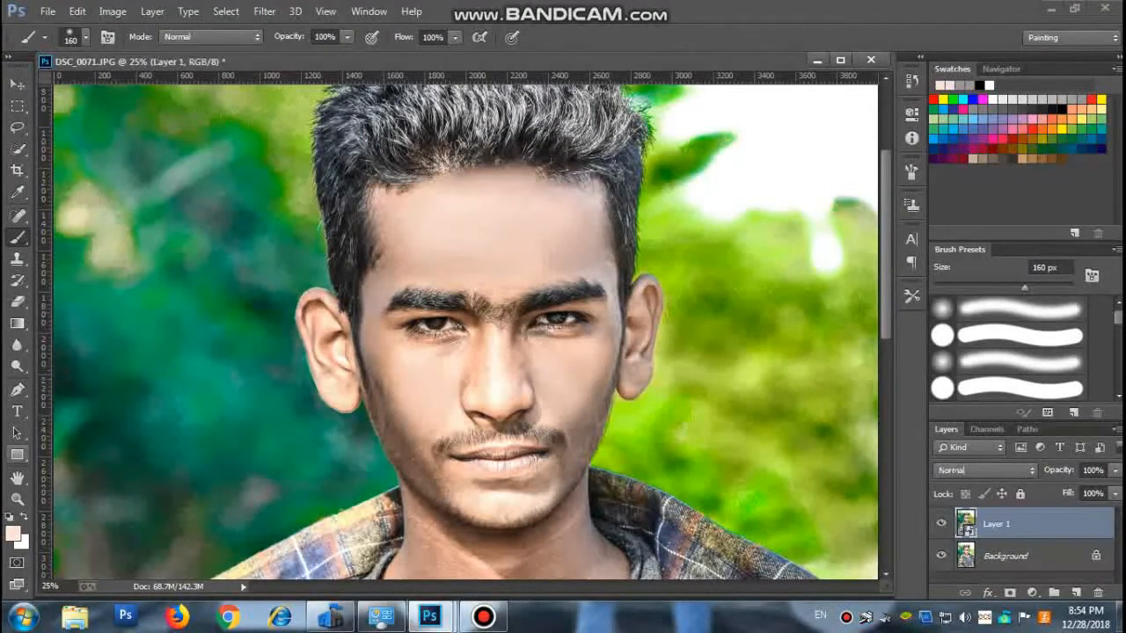
Examine the retouched portrait as a whole and the face up close.
click(17, 498)
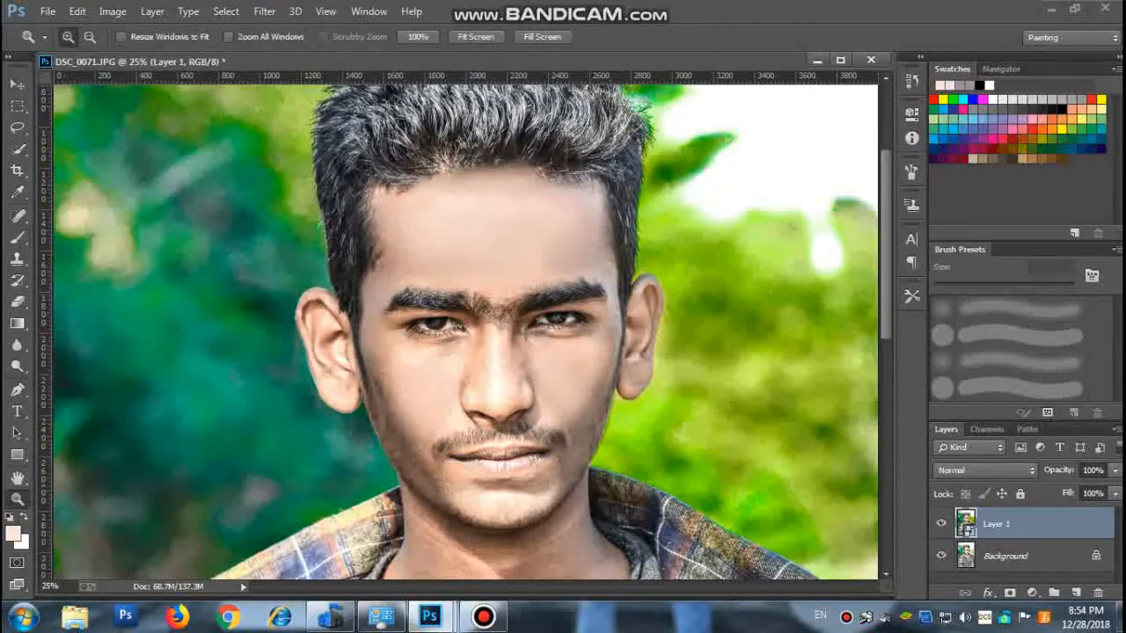
click(89, 37)
click(440, 313)
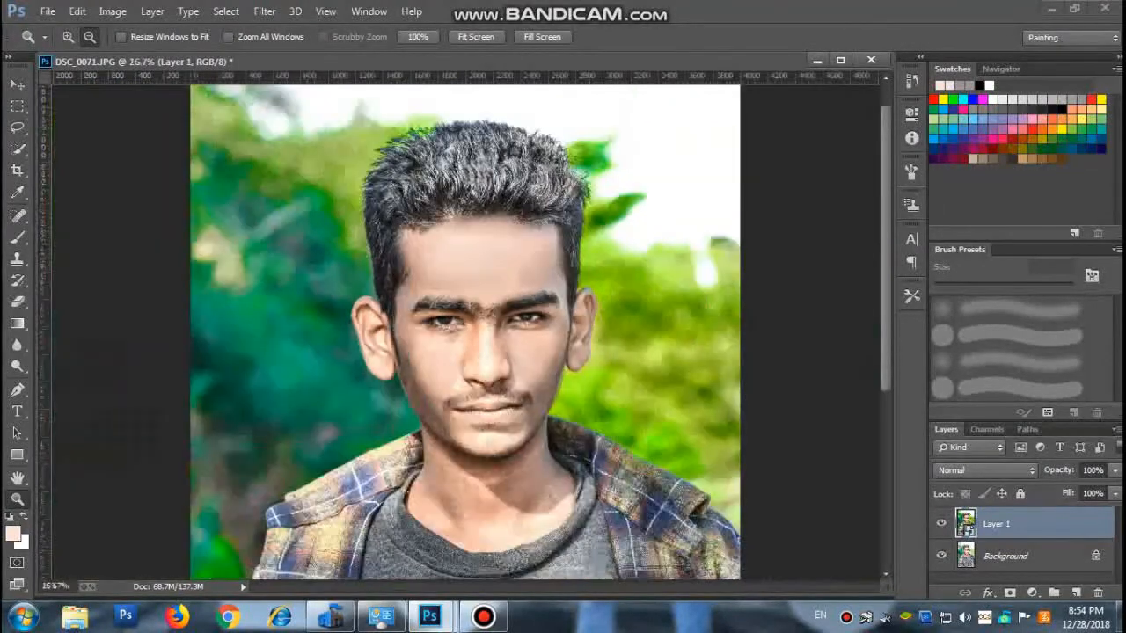
click(440, 313)
click(440, 313)
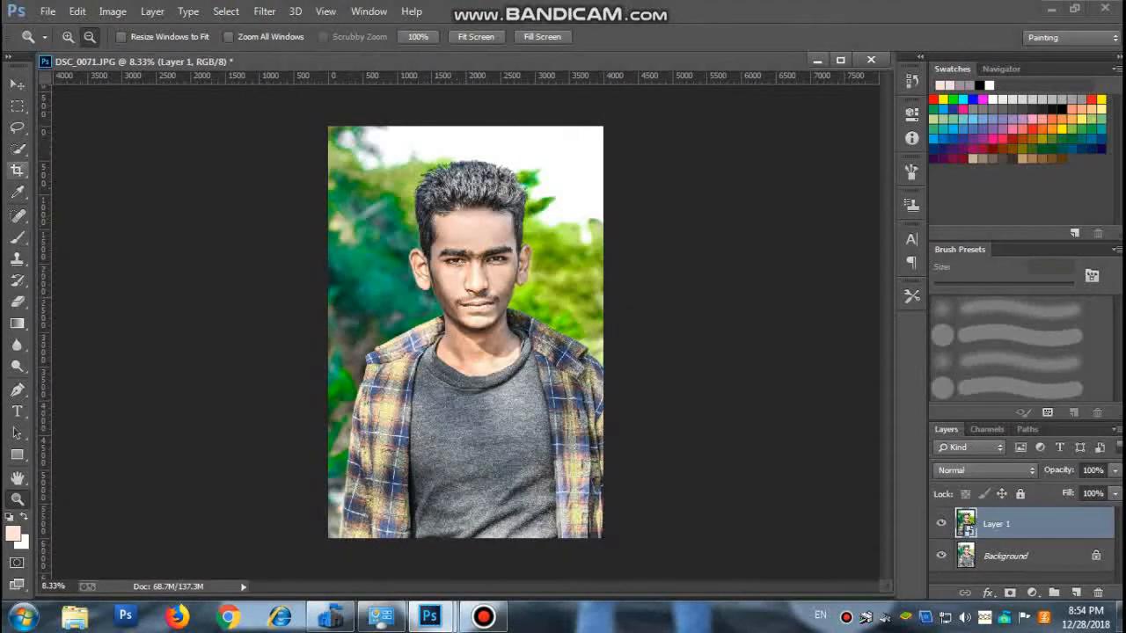
click(68, 37)
click(466, 332)
click(467, 281)
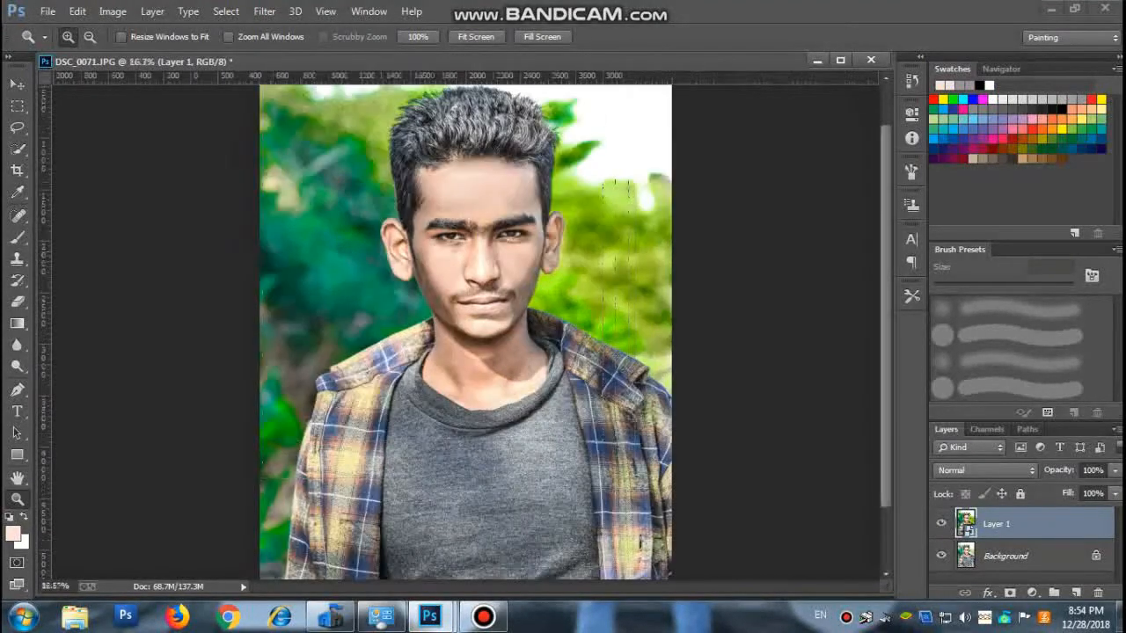
click(466, 282)
Set up the Smudge tool with the 24 px spatter tip enlarged to 156 px, and rasterize the Layer 1 smart object.
scroll(466, 281, up, 1)
scroll(466, 330, up, 3)
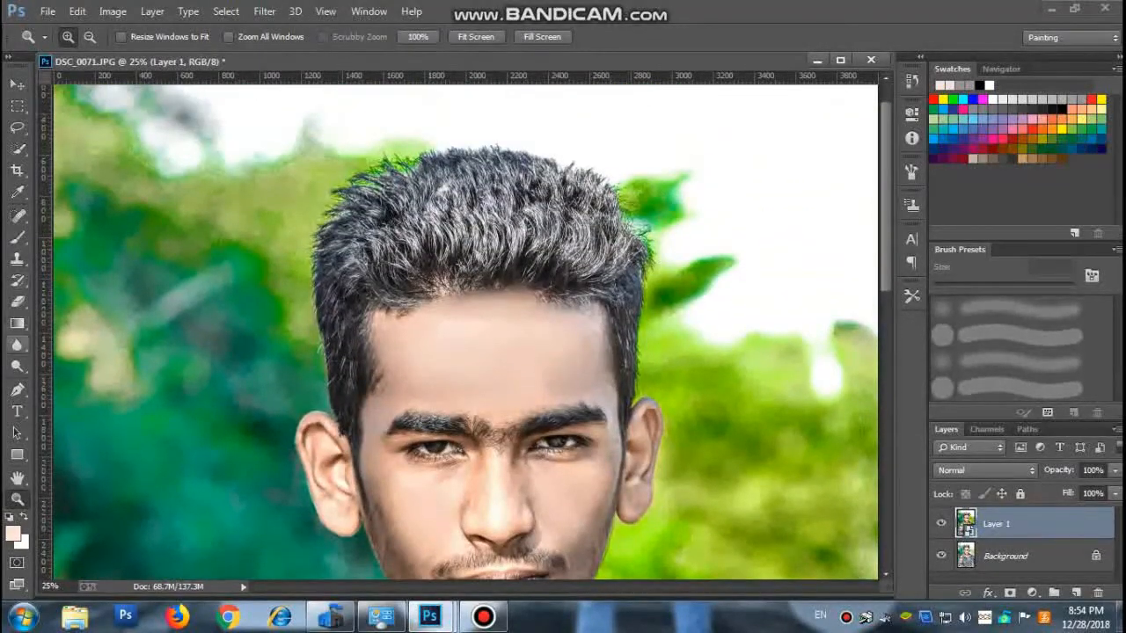
right_click(17, 345)
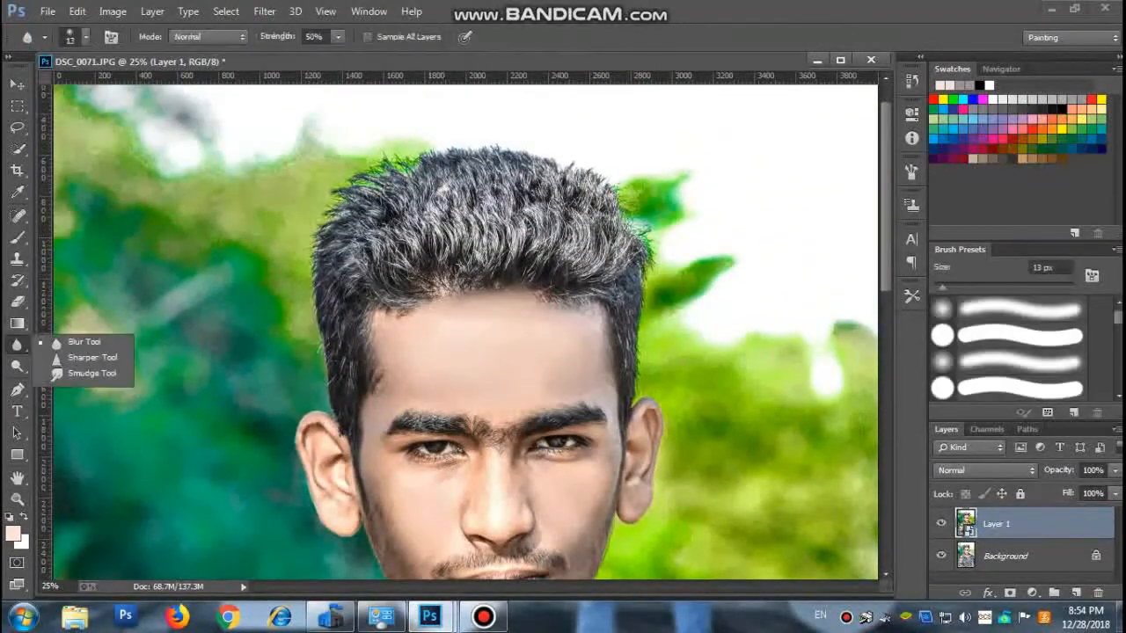
click(112, 370)
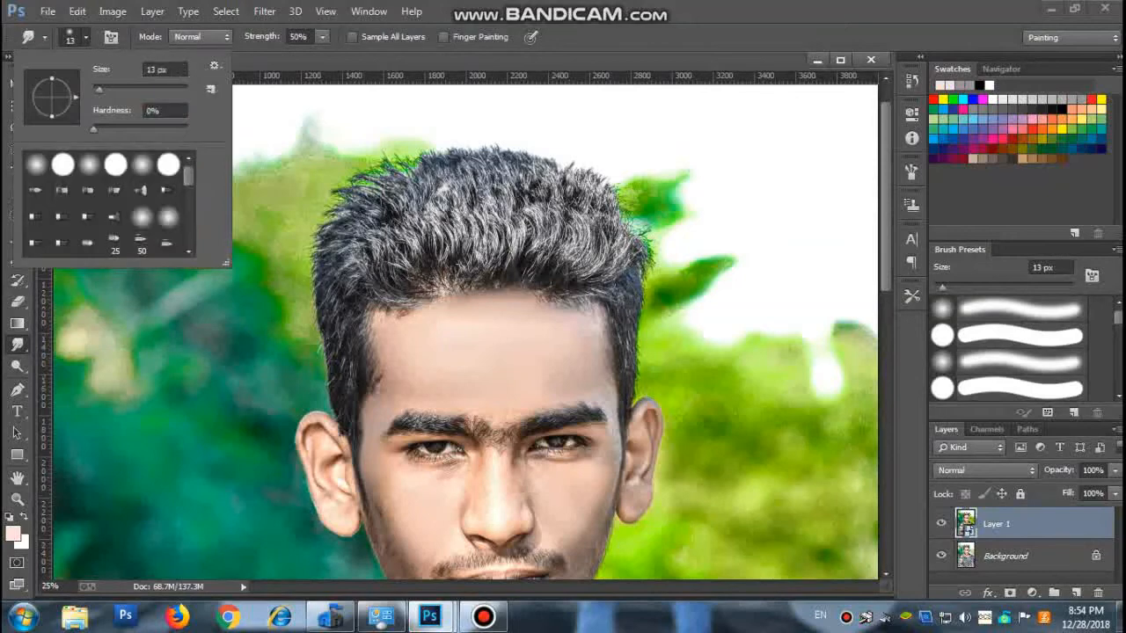
scroll(106, 204, down, 3)
click(168, 216)
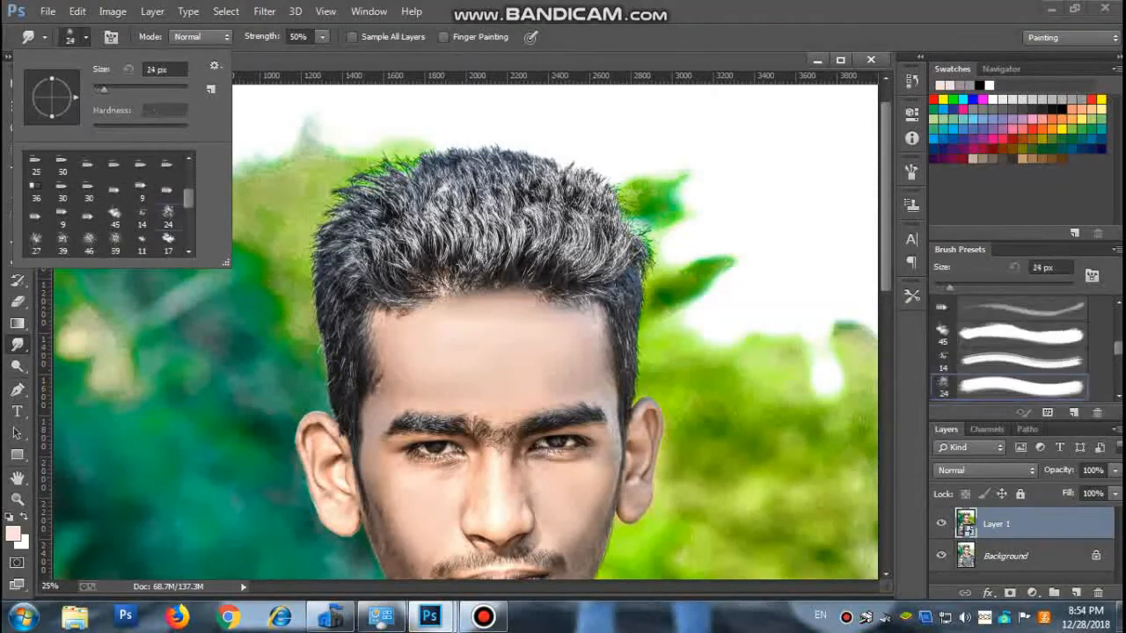
drag(102, 90, 153, 90)
key(Return)
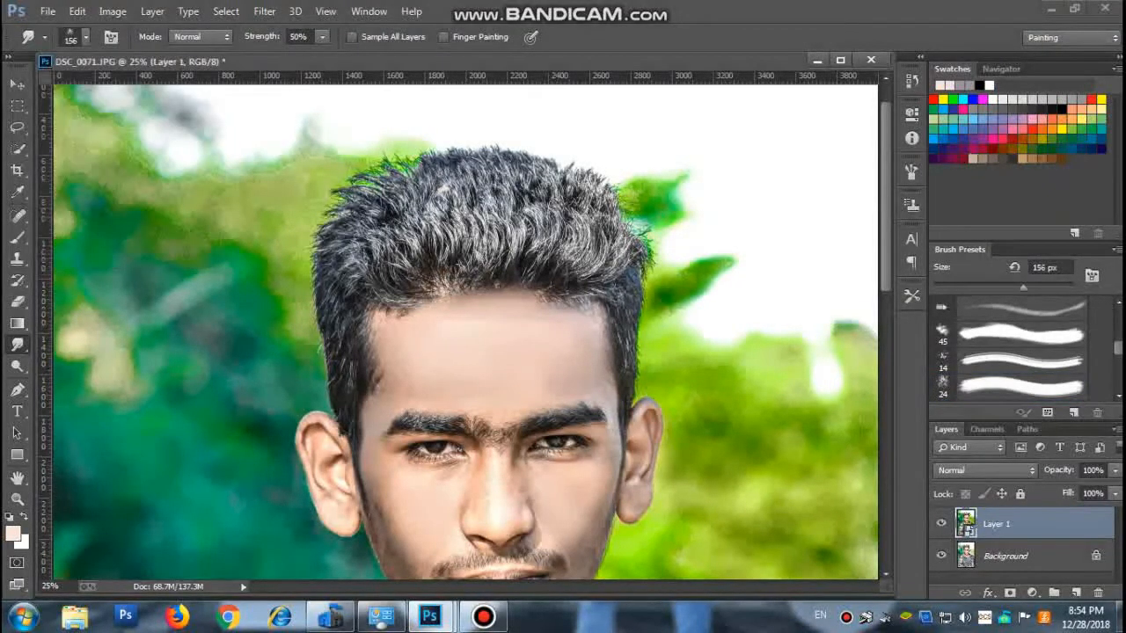
click(494, 284)
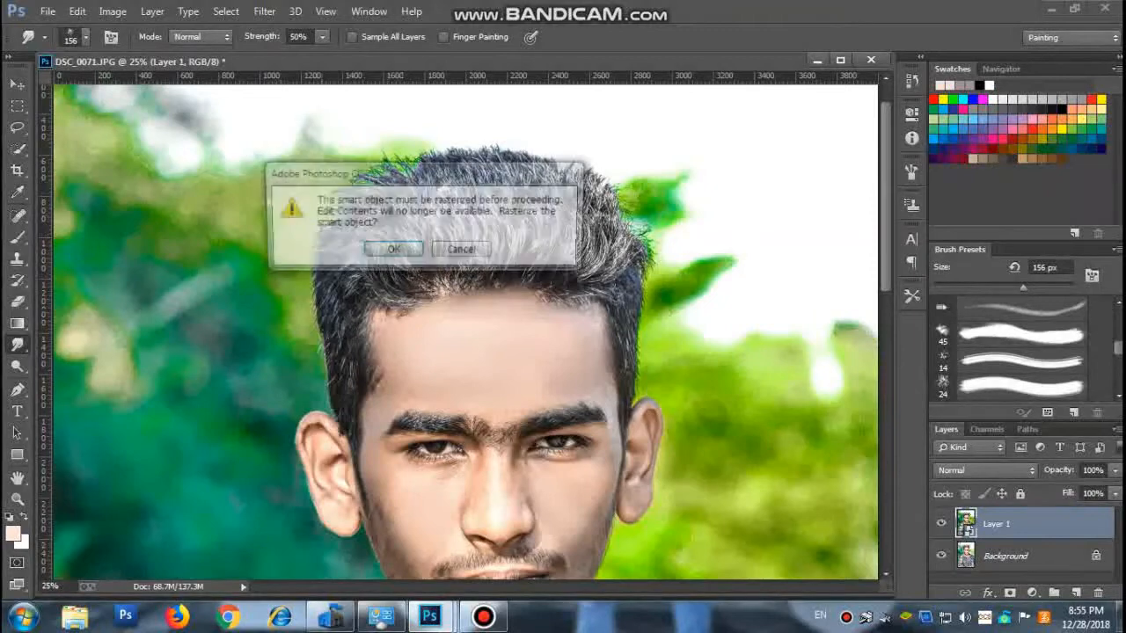
key(Return)
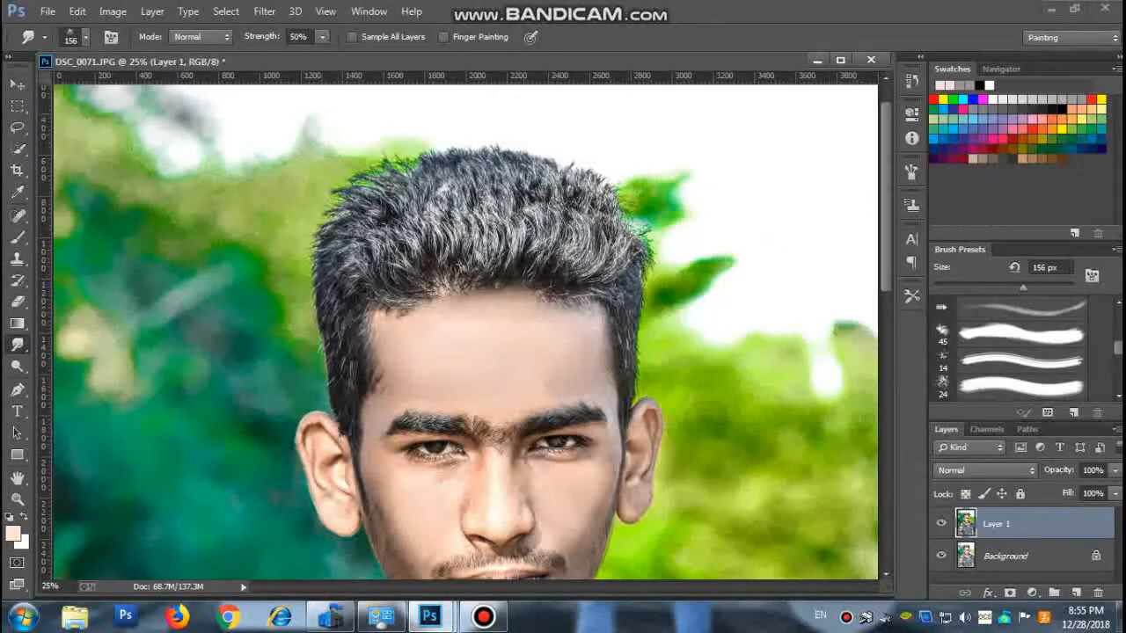
Smudge the hair above the middle of the forehead and at the crown with the brush size at 384 px.
click(85, 37)
click(172, 88)
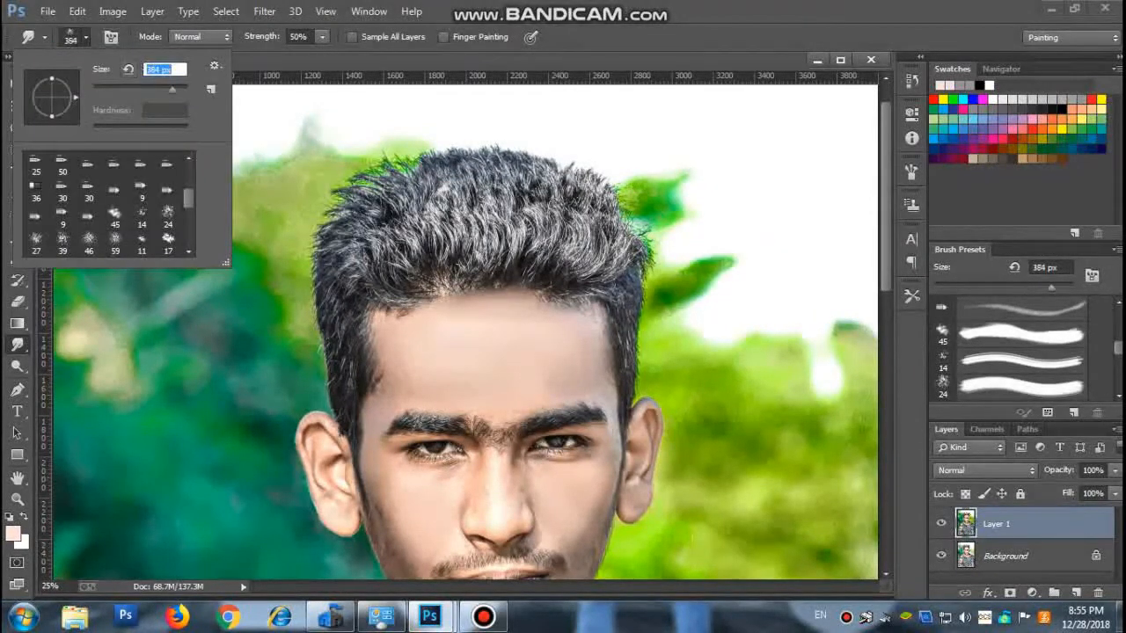
key(Return)
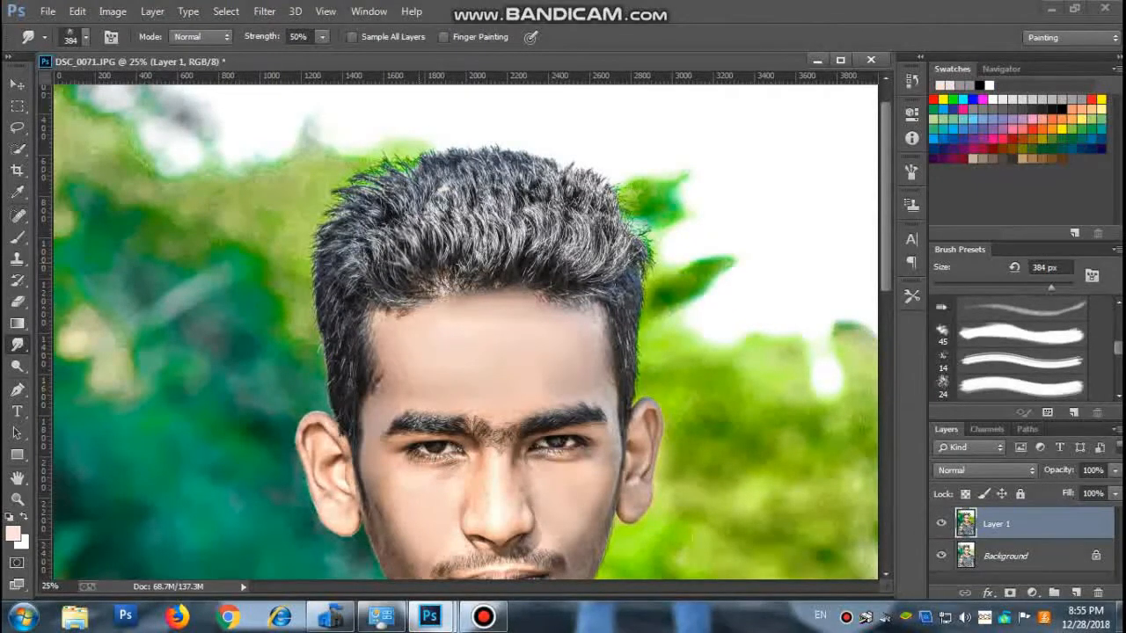
drag(419, 204, 419, 239)
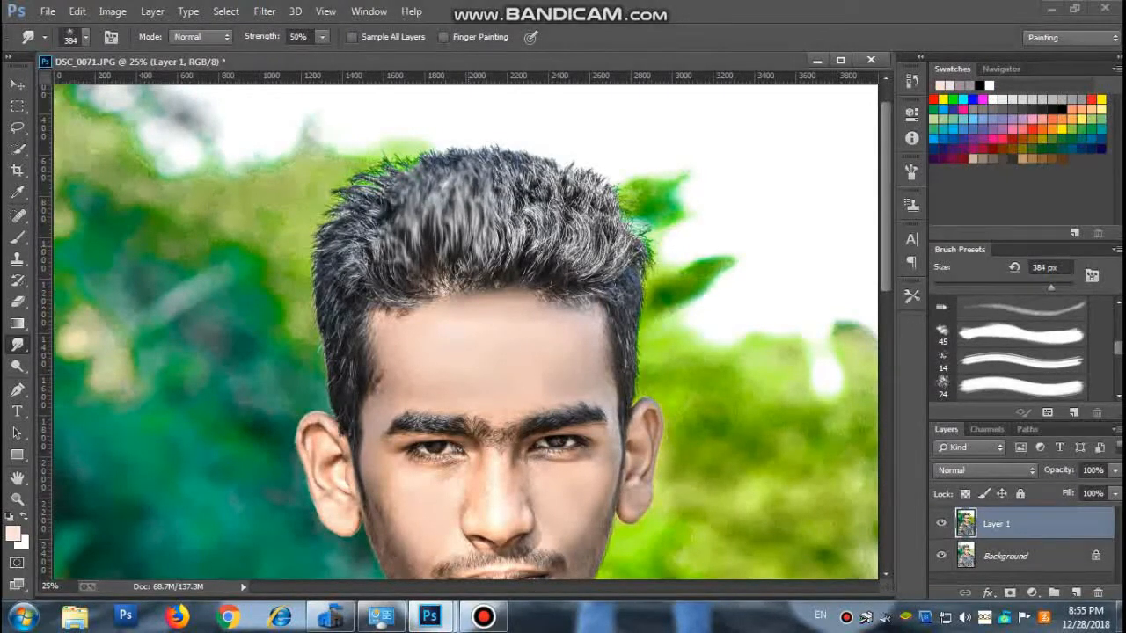
drag(482, 181, 499, 148)
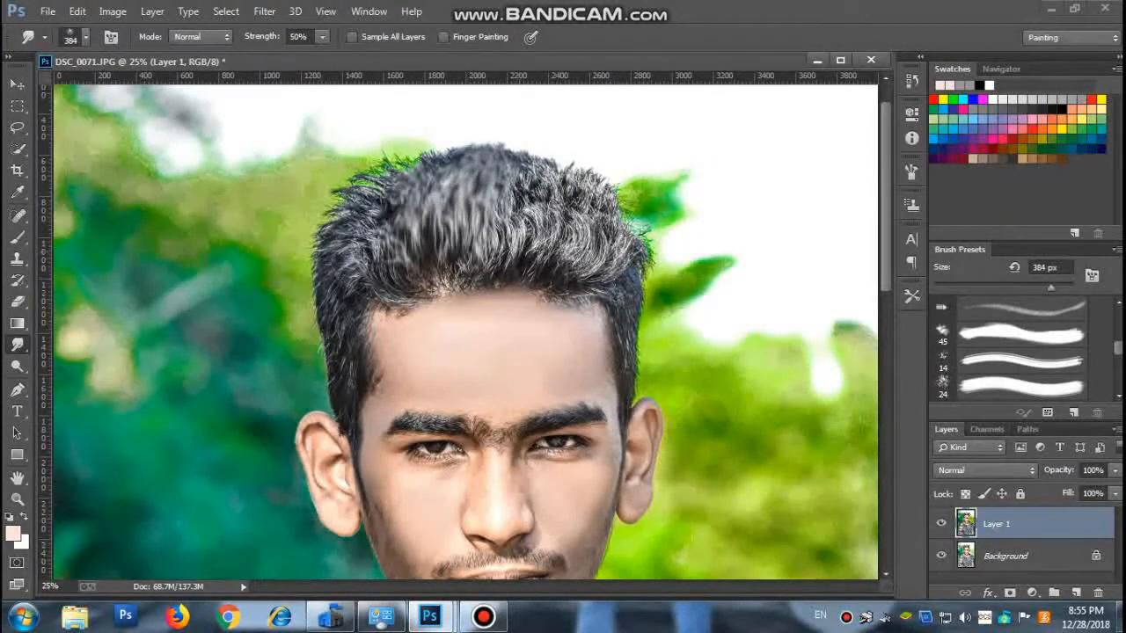
Reduce the Smudge brush to 156 px and smudge the hair upward from the centre to the bright-background side.
click(85, 36)
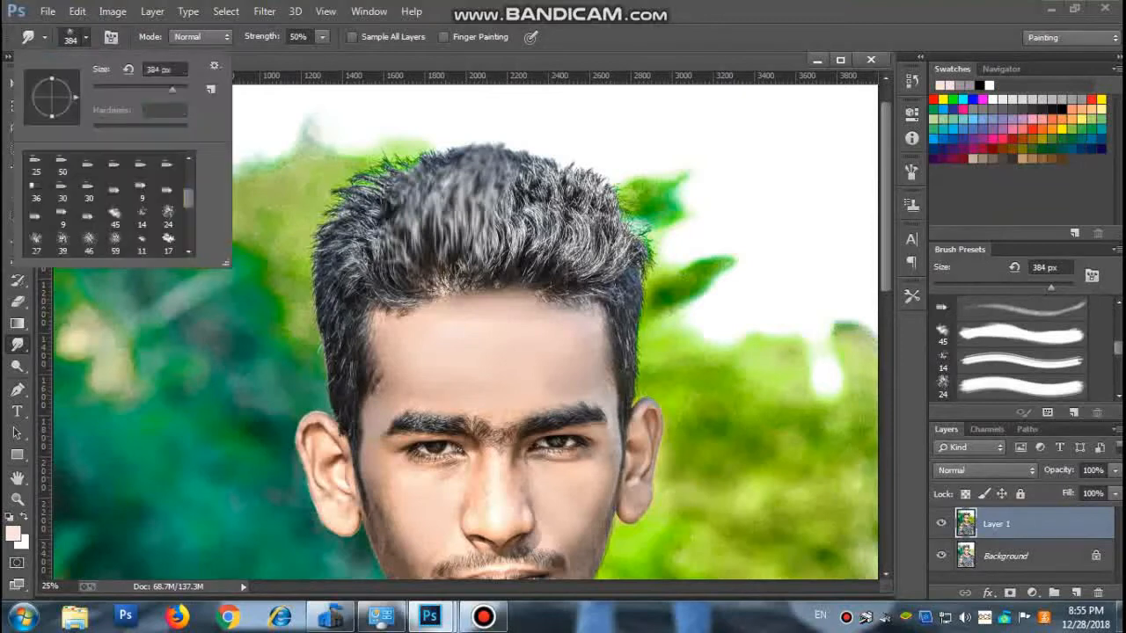
drag(173, 90, 154, 90)
key(Return)
mouse_move(514, 250)
mouse_down()
mouse_move(527, 177)
mouse_move(505, 227)
mouse_move(513, 172)
mouse_up()
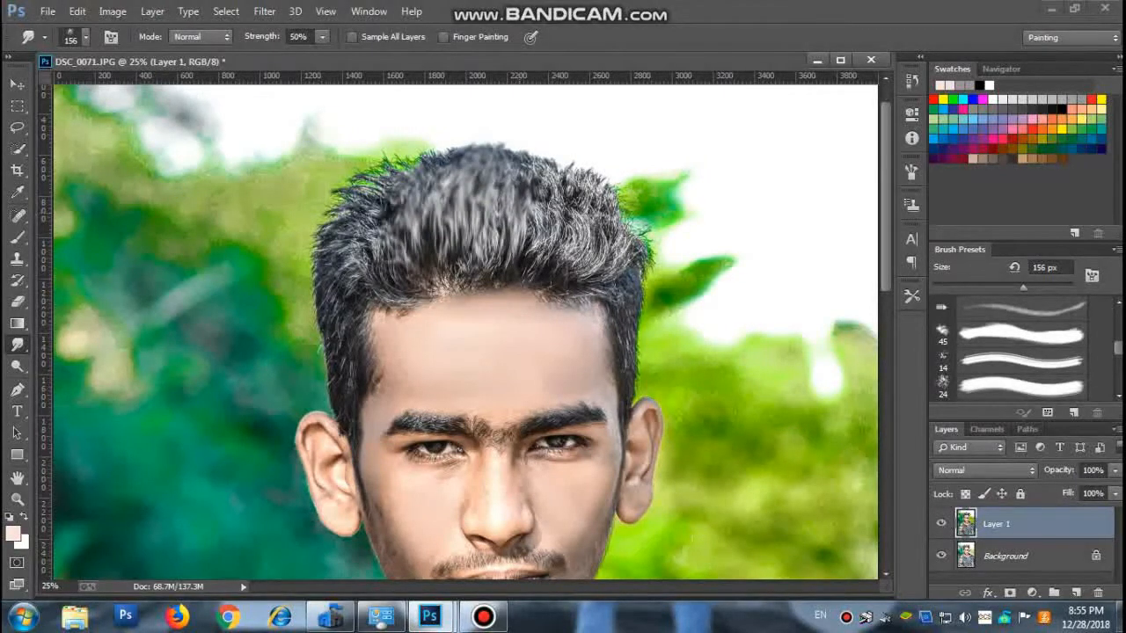
drag(526, 212, 524, 160)
drag(500, 239, 500, 183)
mouse_move(523, 253)
mouse_down()
mouse_move(531, 187)
mouse_move(536, 231)
mouse_move(543, 194)
mouse_up()
mouse_move(536, 255)
mouse_down()
mouse_move(543, 181)
mouse_move(549, 233)
mouse_move(563, 197)
mouse_move(564, 255)
mouse_move(563, 220)
mouse_move(571, 234)
mouse_move(585, 191)
mouse_up()
drag(584, 256, 584, 183)
drag(588, 269, 597, 212)
mouse_move(607, 256)
mouse_down()
mouse_move(603, 183)
mouse_move(555, 155)
mouse_up()
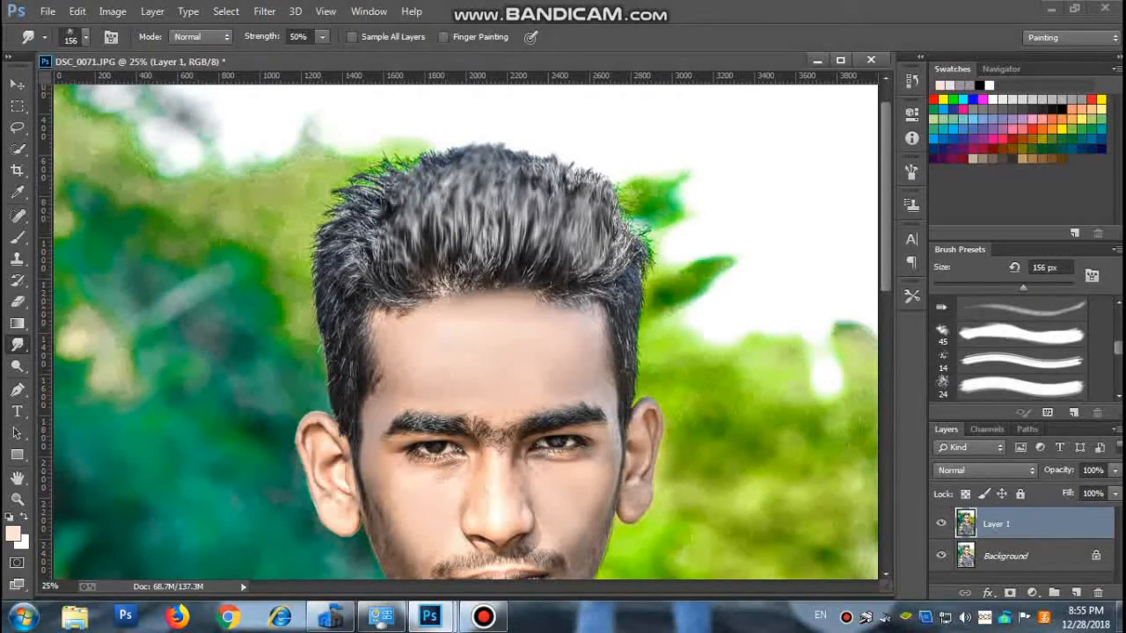
Smudge the hair upward on the dark-background side of the head with the 156 px brush.
drag(390, 259, 377, 151)
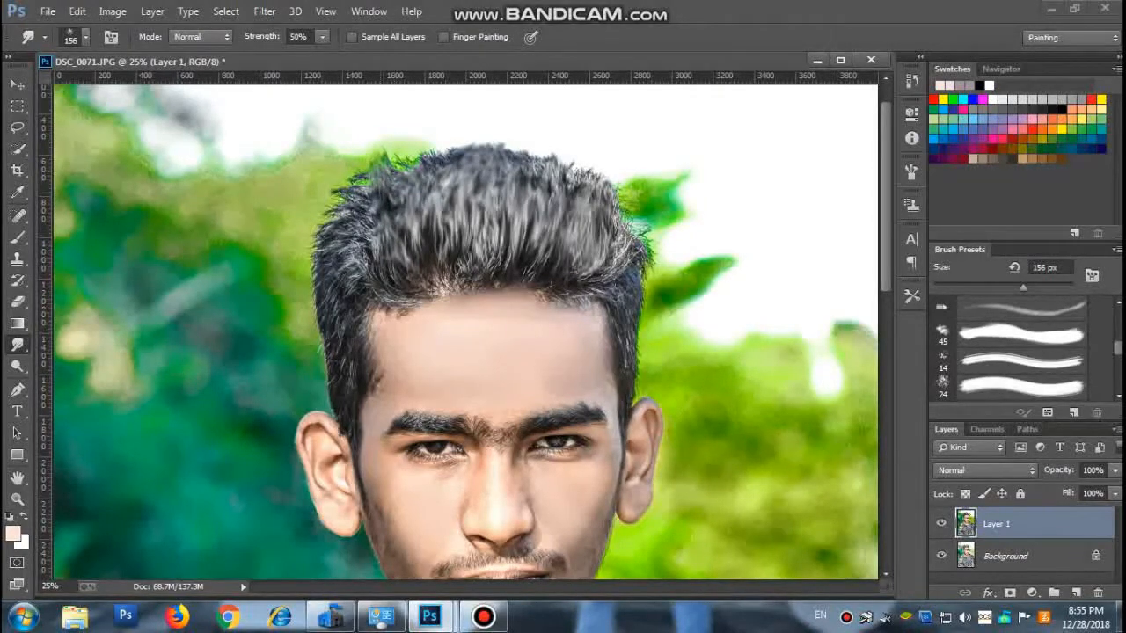
drag(370, 258, 355, 185)
drag(375, 233, 369, 183)
mouse_move(362, 273)
mouse_down()
mouse_move(336, 206)
mouse_move(345, 252)
mouse_move(333, 229)
mouse_move(340, 181)
mouse_move(424, 152)
mouse_up()
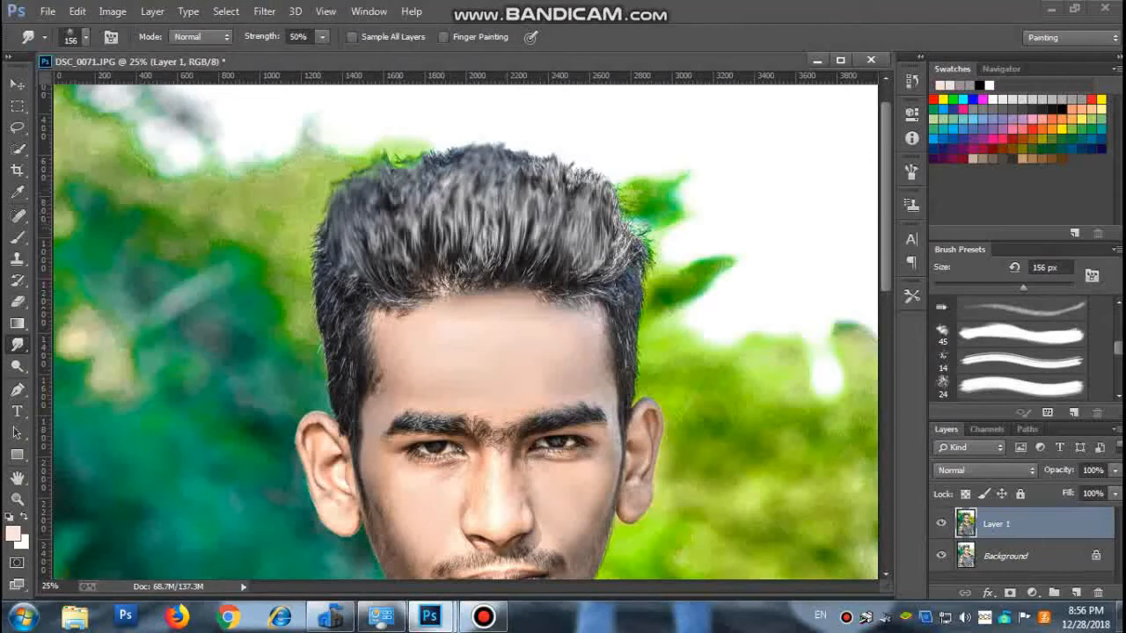
Smudge the remaining hair tips along the top outline and the upper edge on the bright-background side.
mouse_move(615, 225)
mouse_down()
mouse_move(607, 179)
mouse_move(579, 171)
mouse_up()
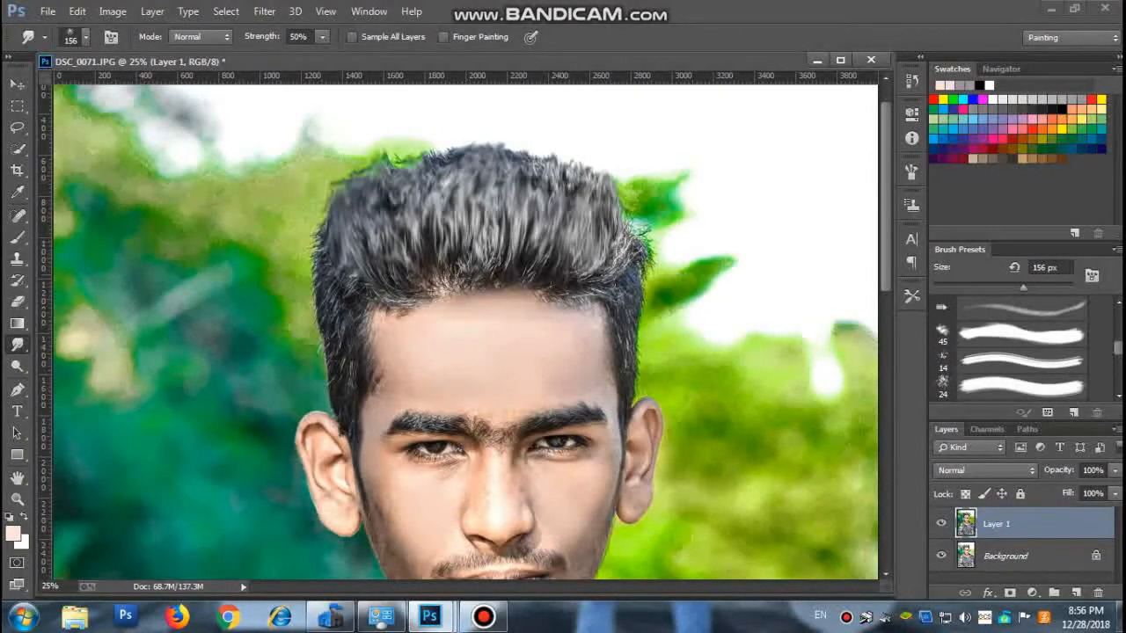
mouse_move(446, 276)
mouse_down()
mouse_move(438, 250)
mouse_move(414, 257)
mouse_move(417, 245)
mouse_up()
mouse_move(405, 176)
mouse_down()
mouse_move(404, 159)
mouse_move(436, 148)
mouse_up()
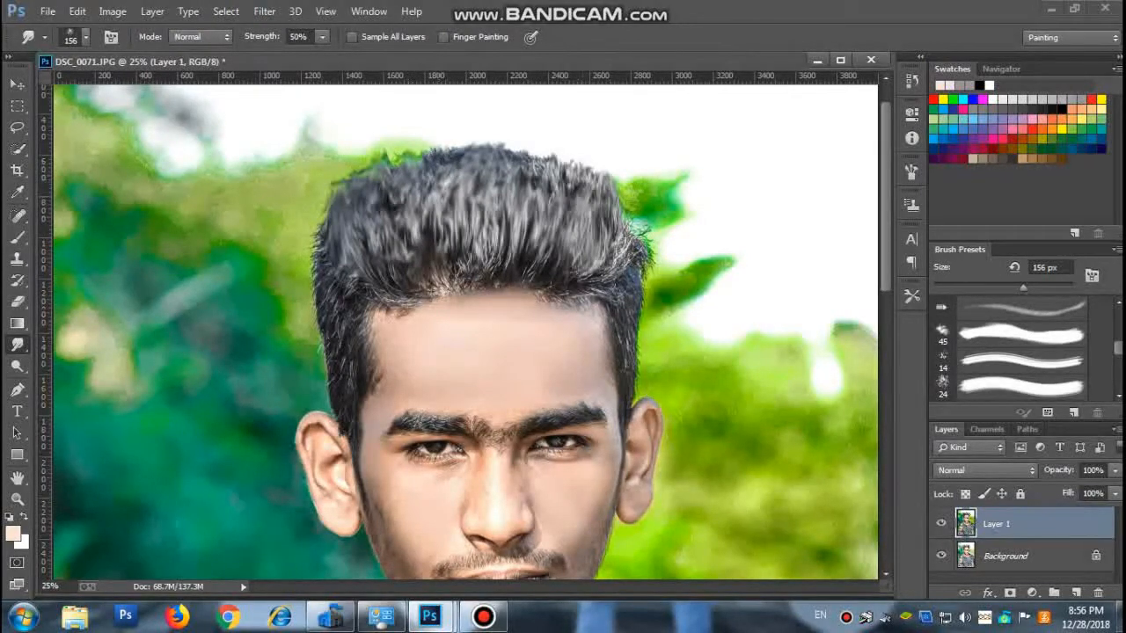
drag(610, 241, 626, 181)
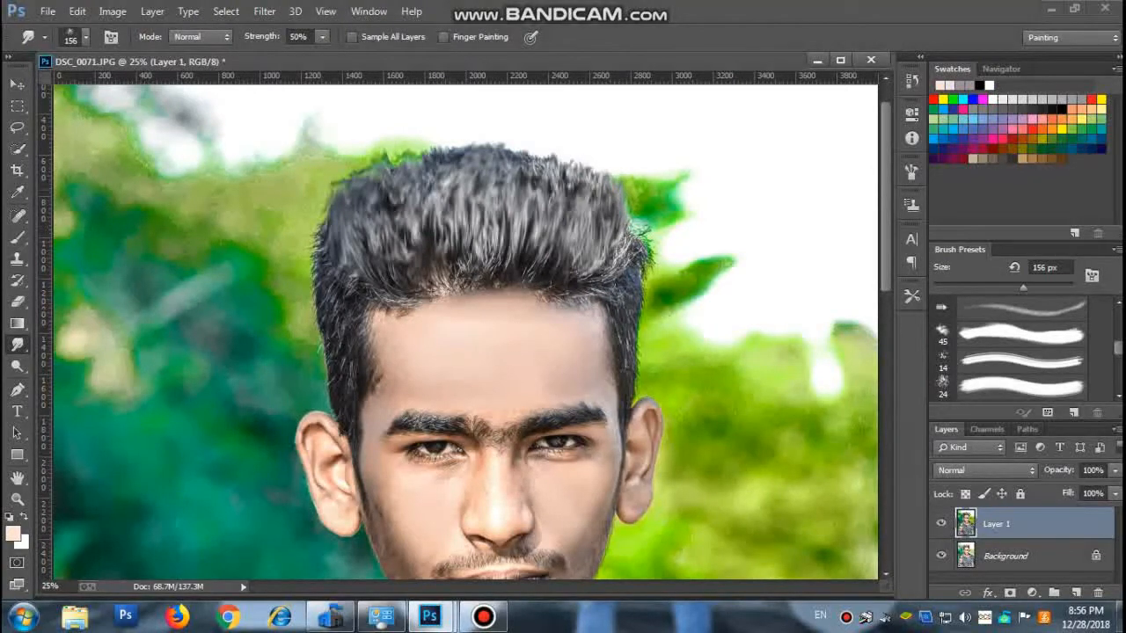
drag(634, 248, 640, 205)
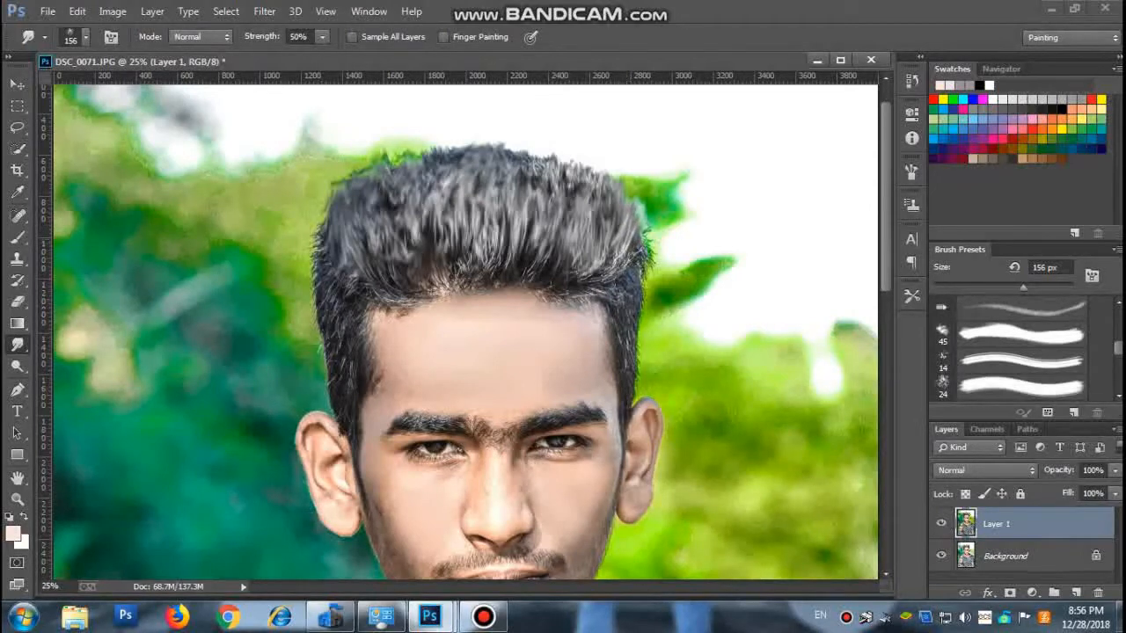
mouse_move(637, 248)
mouse_down()
mouse_move(645, 204)
mouse_move(645, 233)
mouse_move(643, 215)
mouse_up()
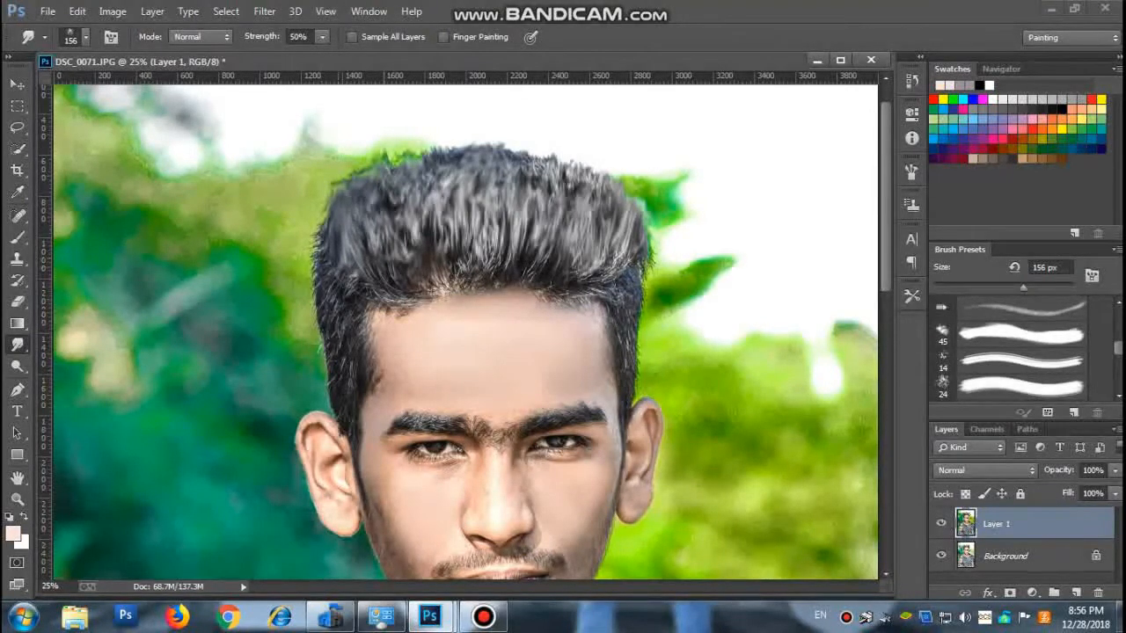
Smudge the hair upward at the outer corner and hairline on the dark-background side to finish the strands.
drag(355, 206, 361, 169)
drag(393, 284, 419, 215)
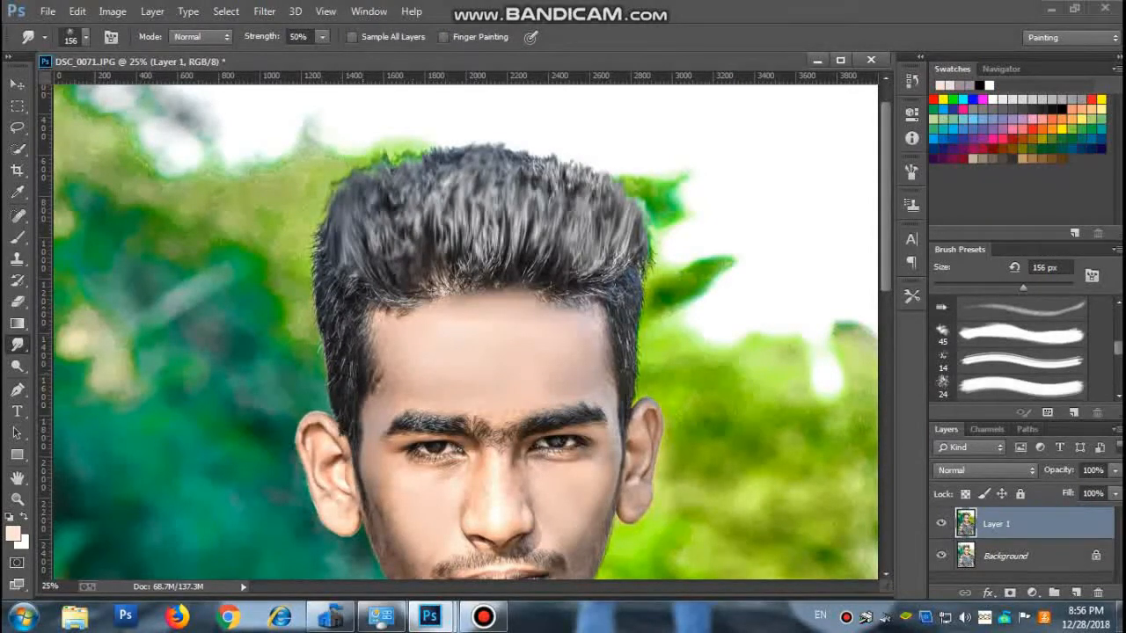
key(z)
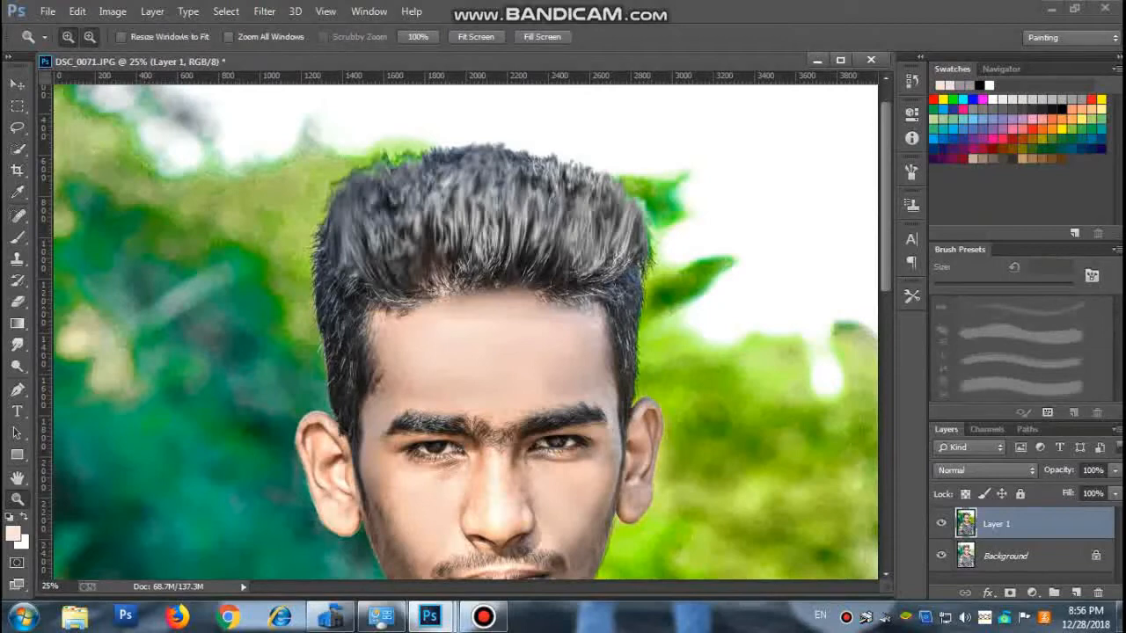
alt+click(482, 273)
alt+click(482, 273)
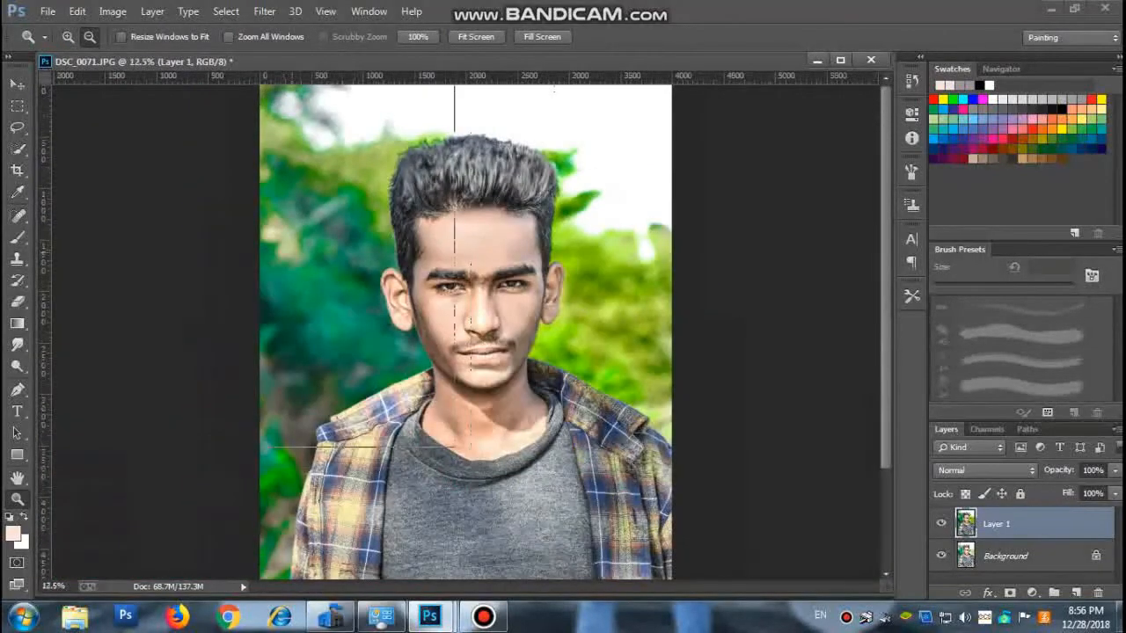
alt+click(482, 272)
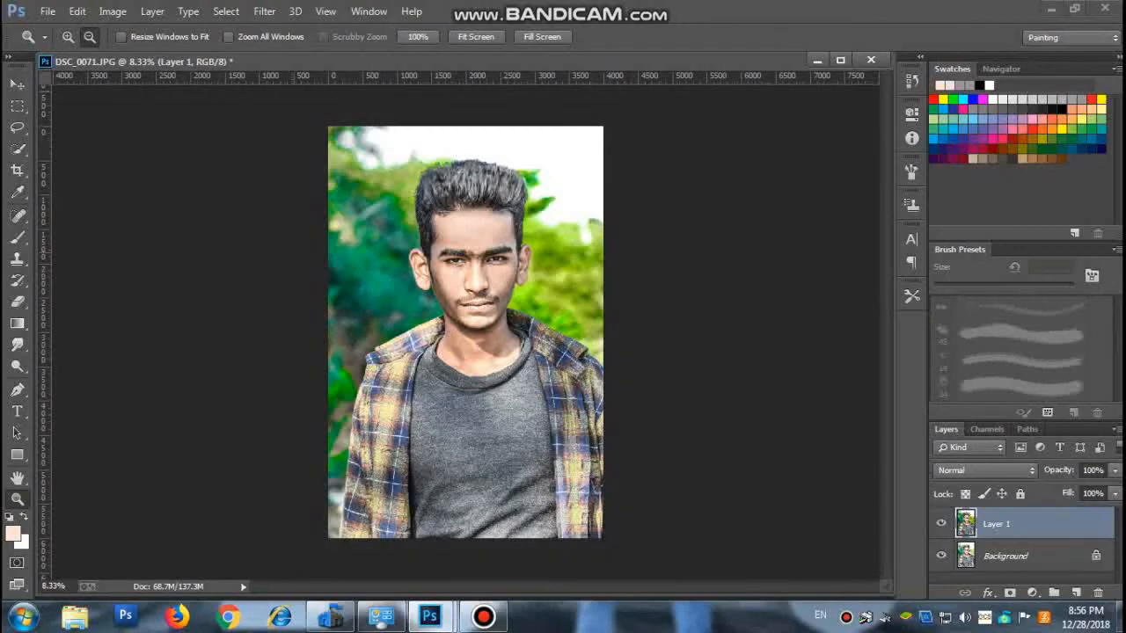
Start saving the retouched portrait as a new file and choose the "editing photo" folder on drive F as its location.
click(264, 12)
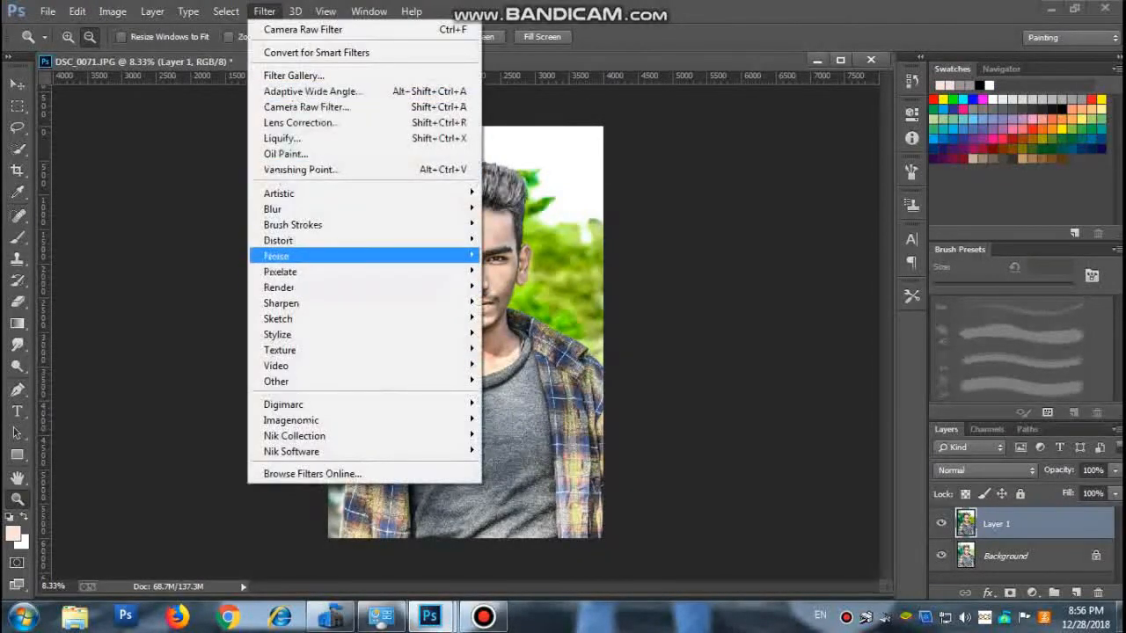
mouse_move(48, 12)
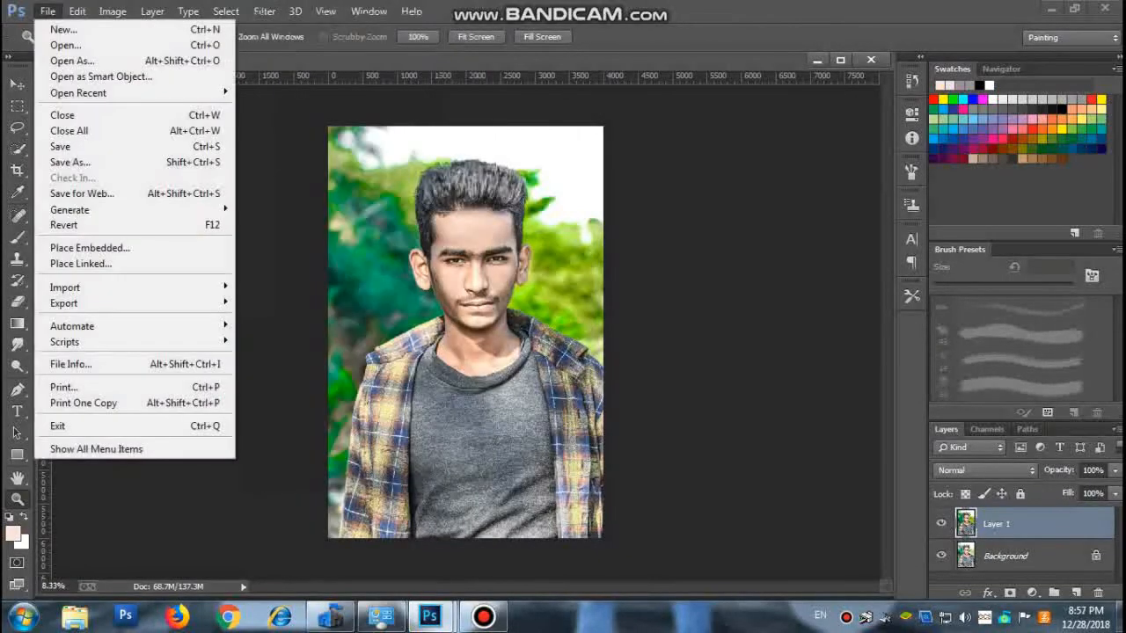
click(69, 162)
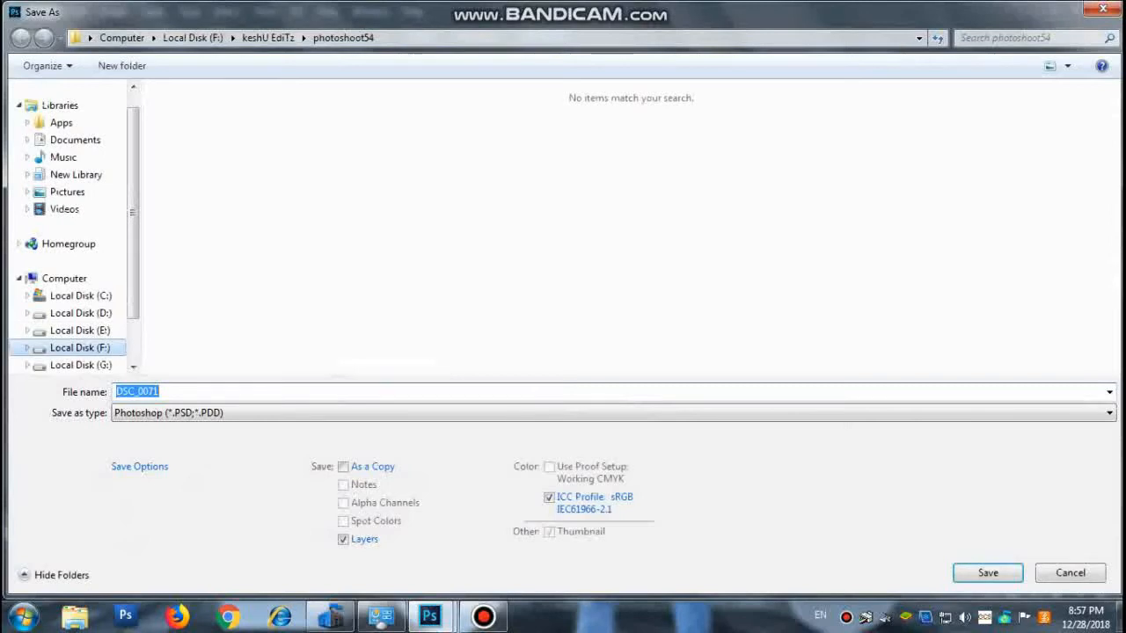
click(80, 347)
click(983, 132)
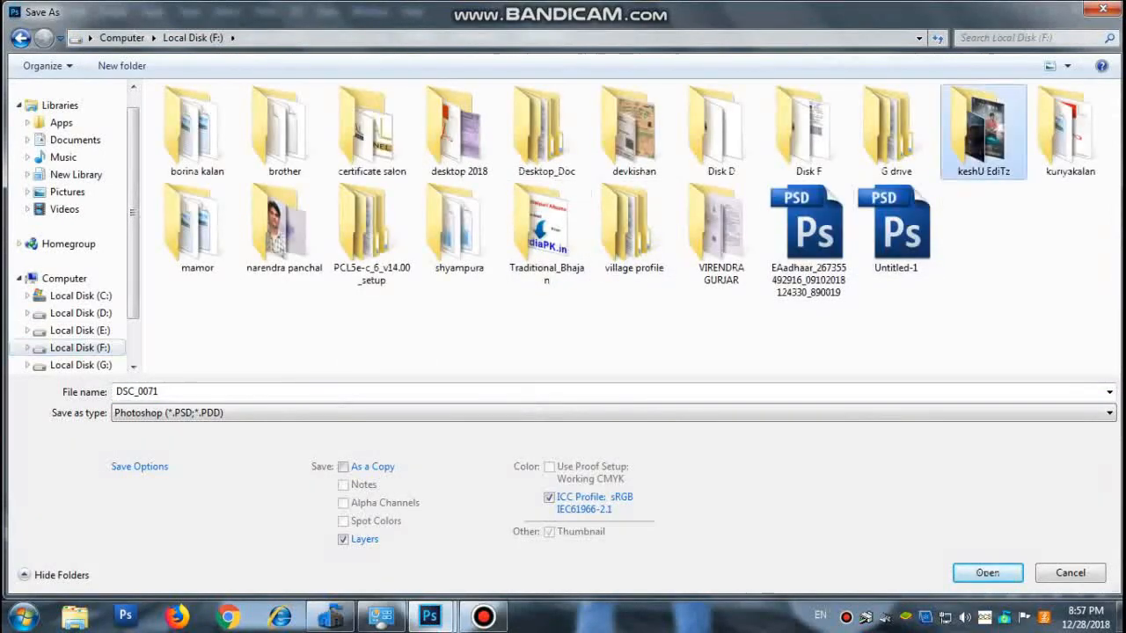
double_click(984, 132)
double_click(535, 132)
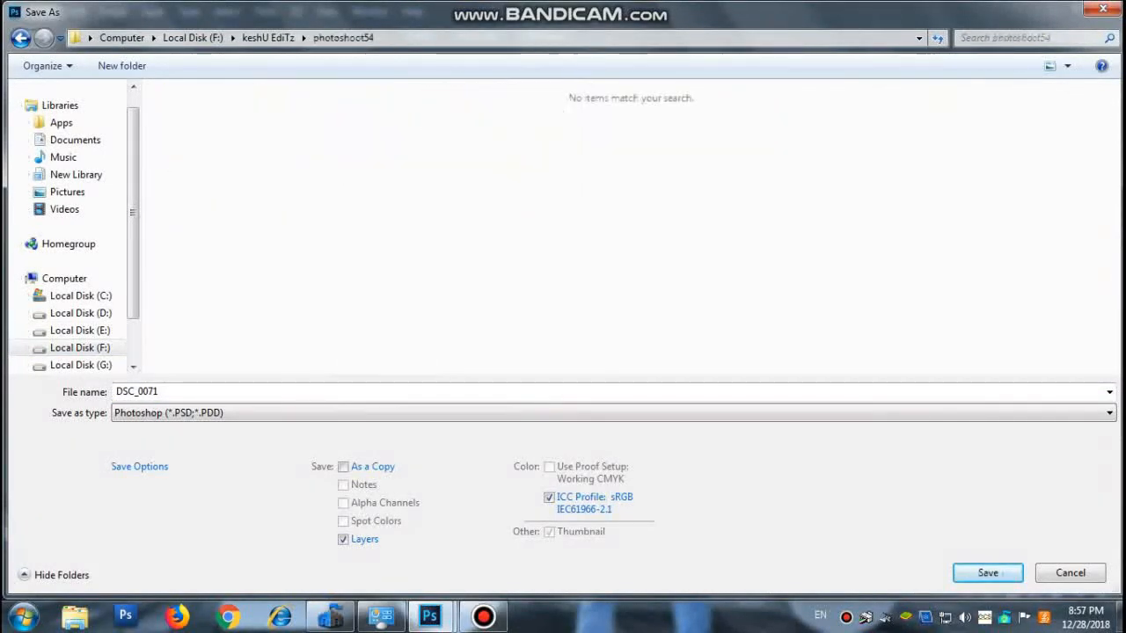
click(20, 38)
click(459, 131)
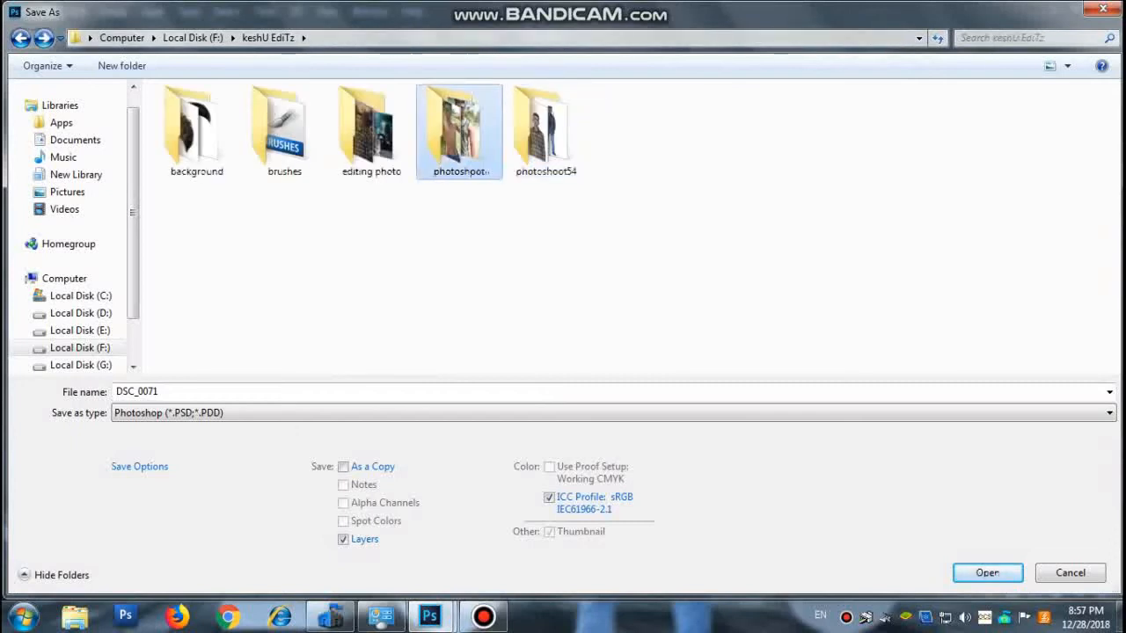
double_click(371, 132)
Save the portrait as the JPEG file DSC_0071 with Maximum quality 12 and the Baseline ("Standard") format.
click(372, 412)
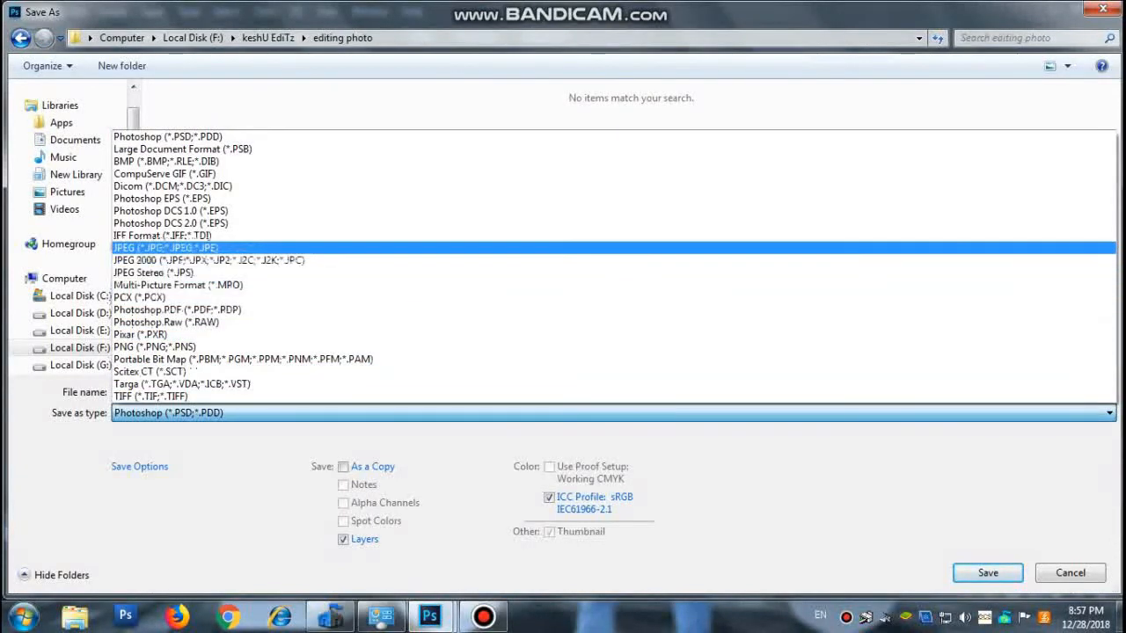
click(165, 248)
click(988, 573)
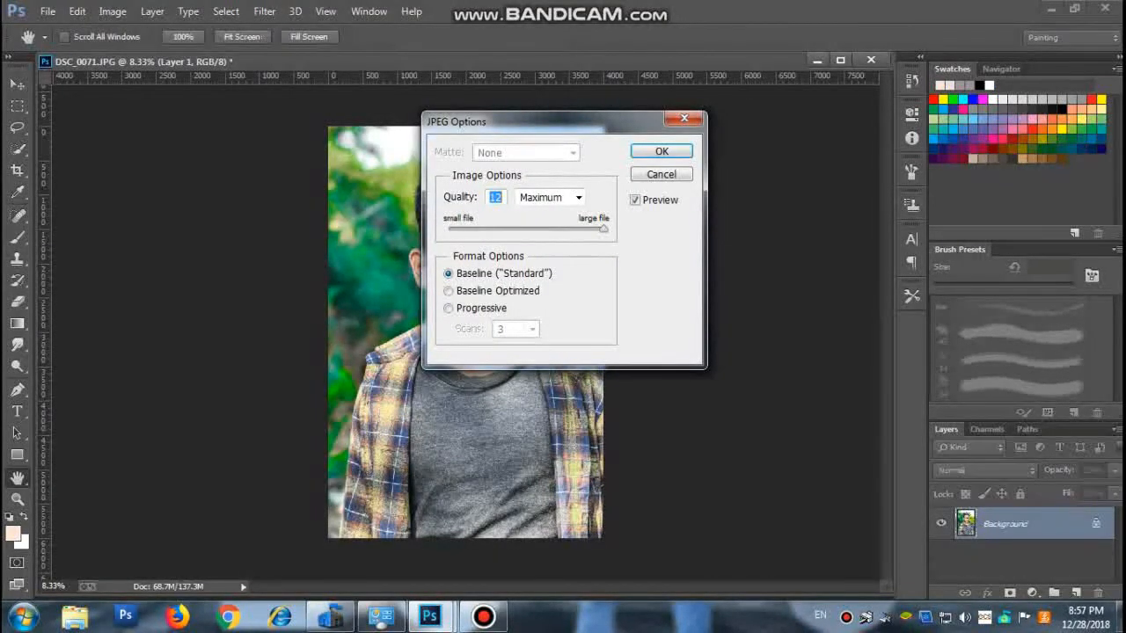
key(Return)
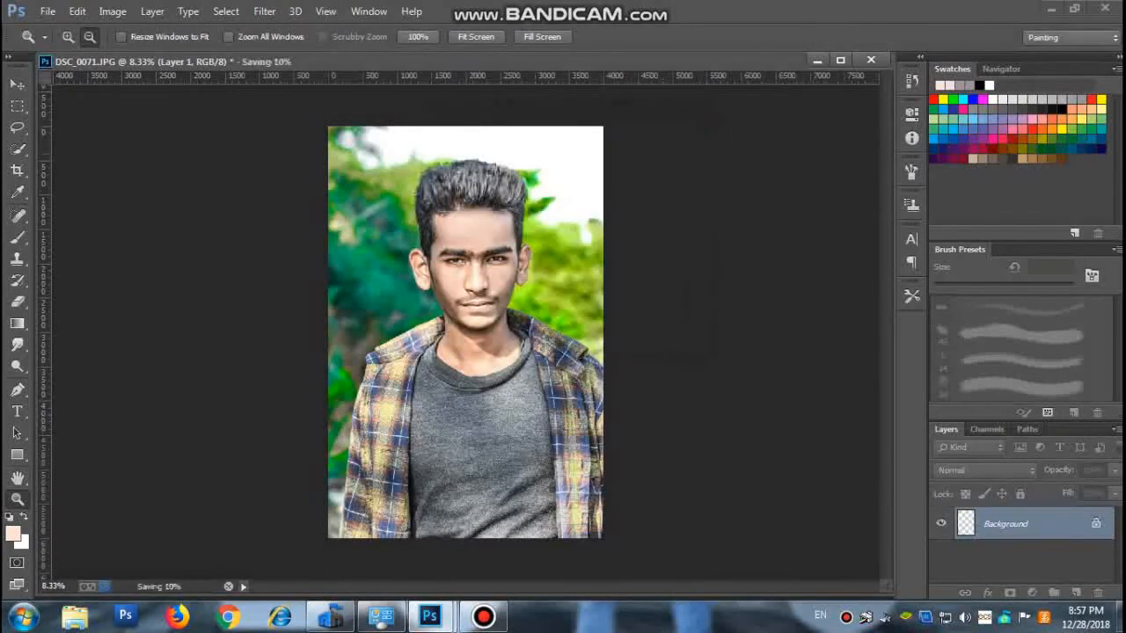